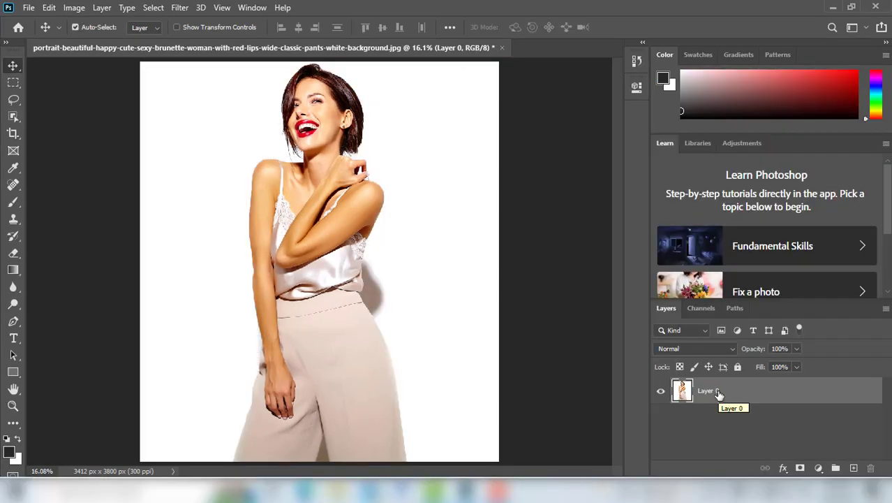
Duplicate Layer 0 and activate the Quick Selection tool.
drag(719, 395, 855, 467)
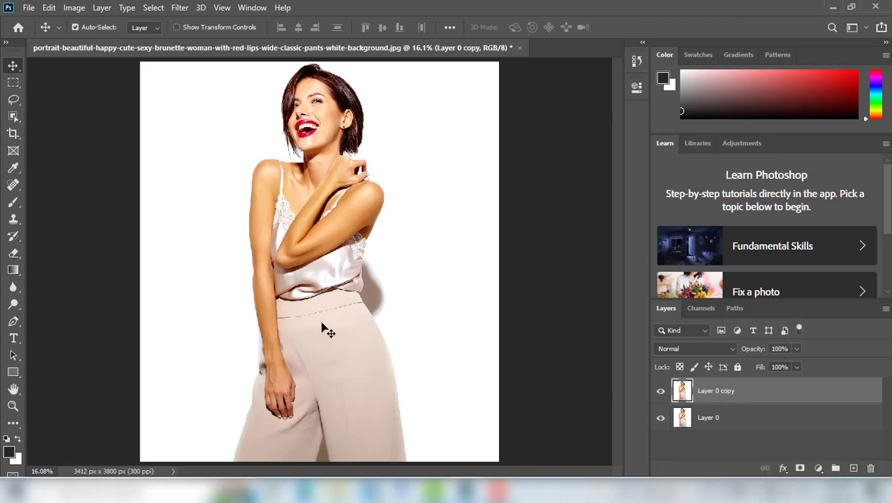
click(14, 116)
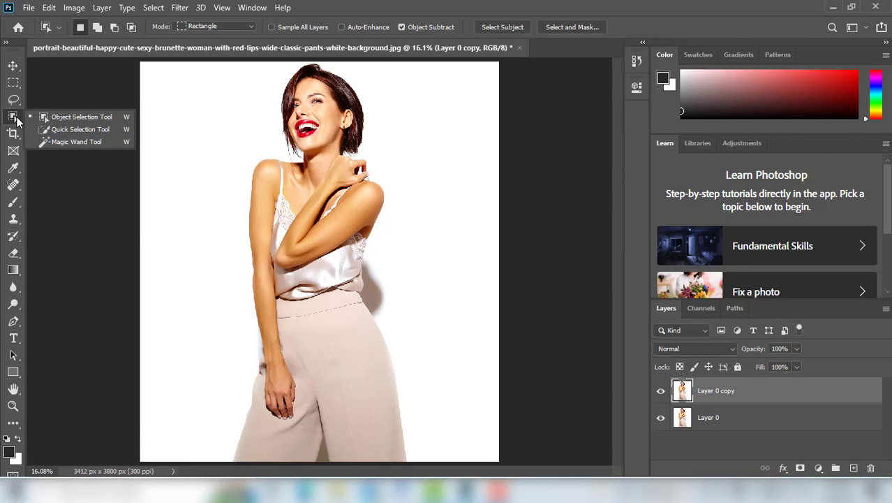
click(70, 129)
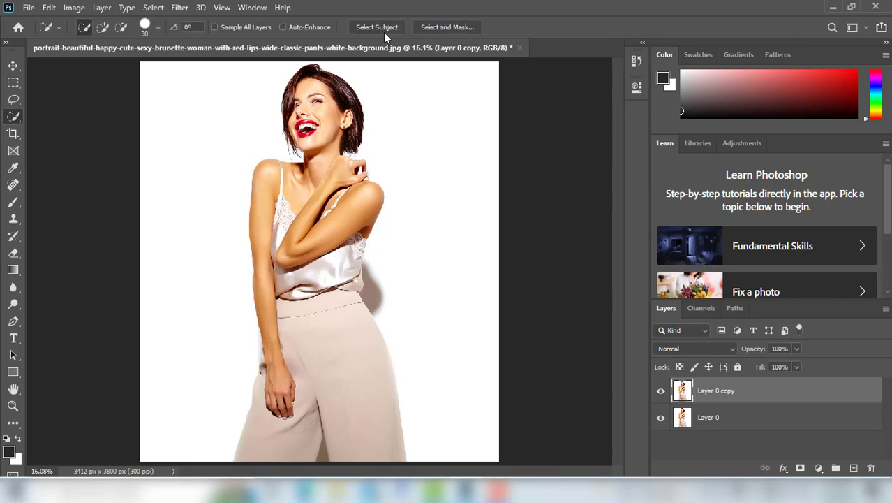
Open the copied layer in Select and Mask and set the view mode to Overlay.
click(471, 30)
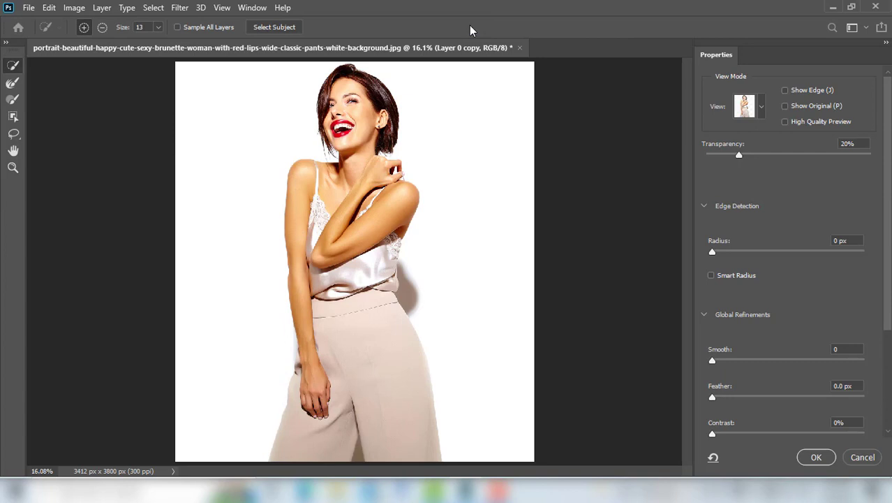
click(761, 106)
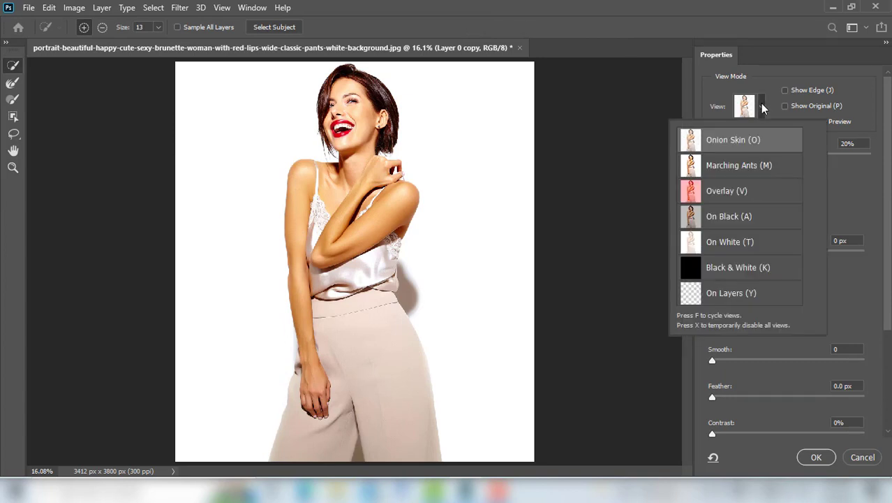
click(716, 189)
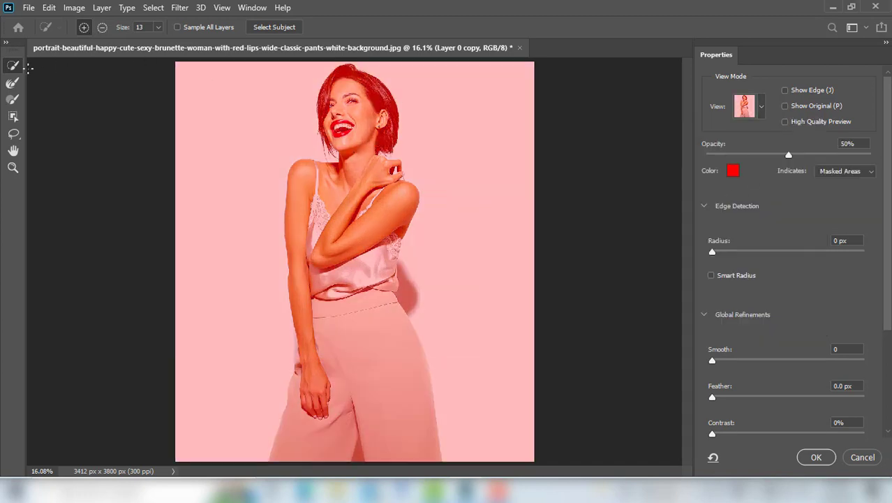
Brush over the woman's face, body, trousers, hanging arm and hair to add them to the selection.
click(352, 144)
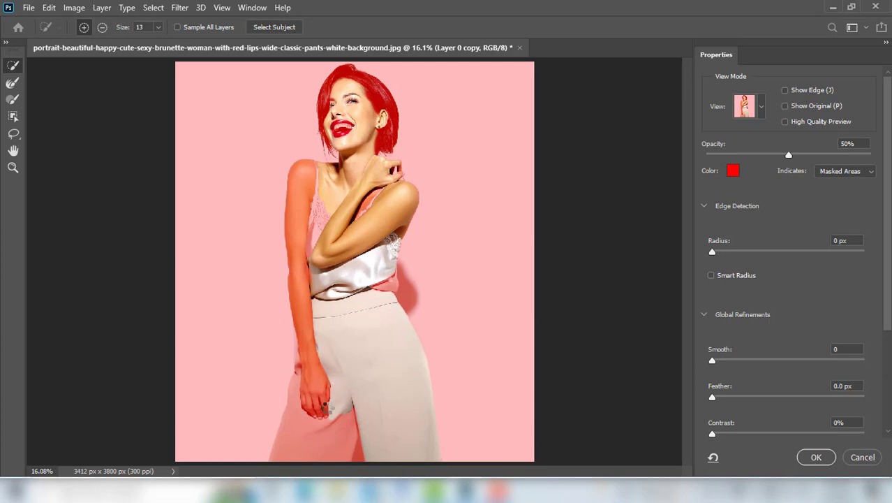
click(311, 420)
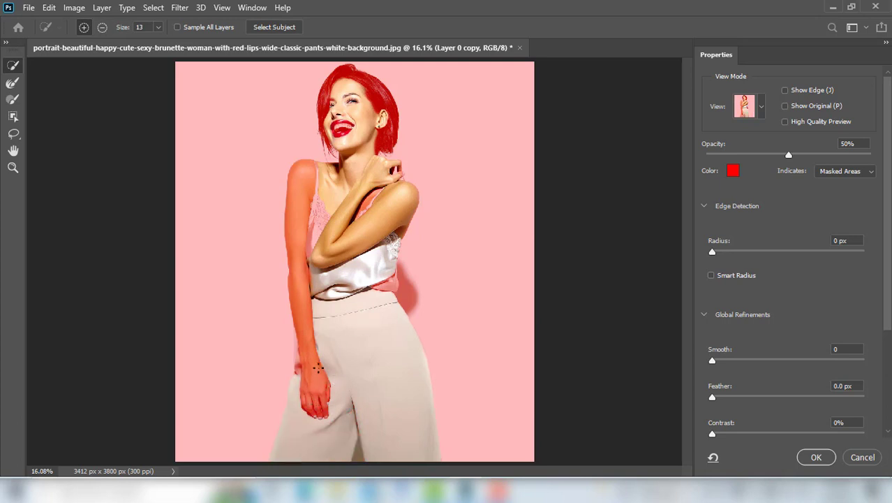
click(303, 250)
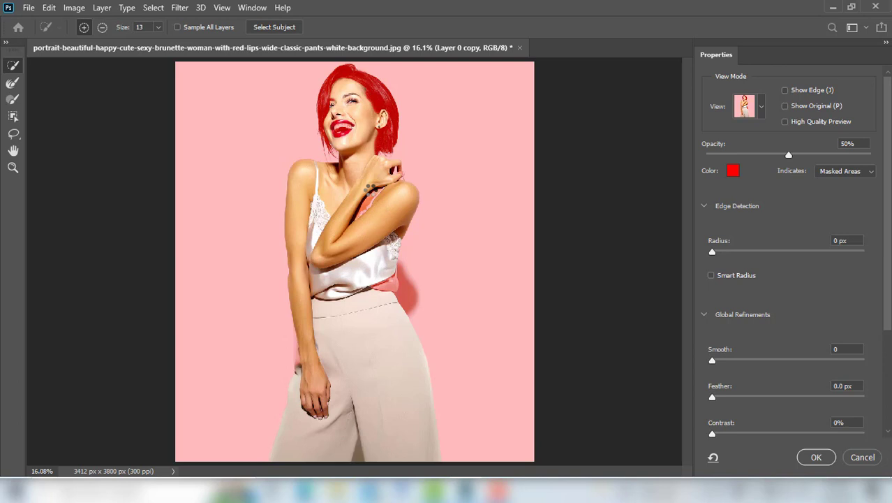
drag(387, 130, 366, 87)
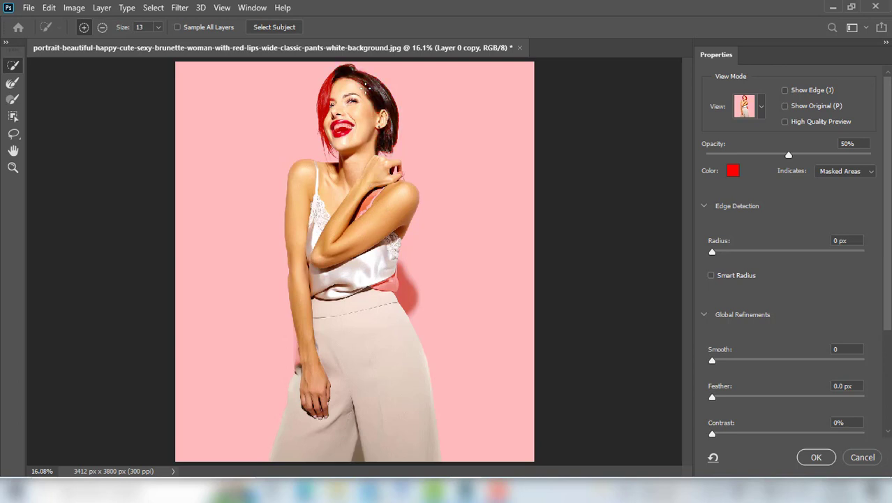
click(327, 106)
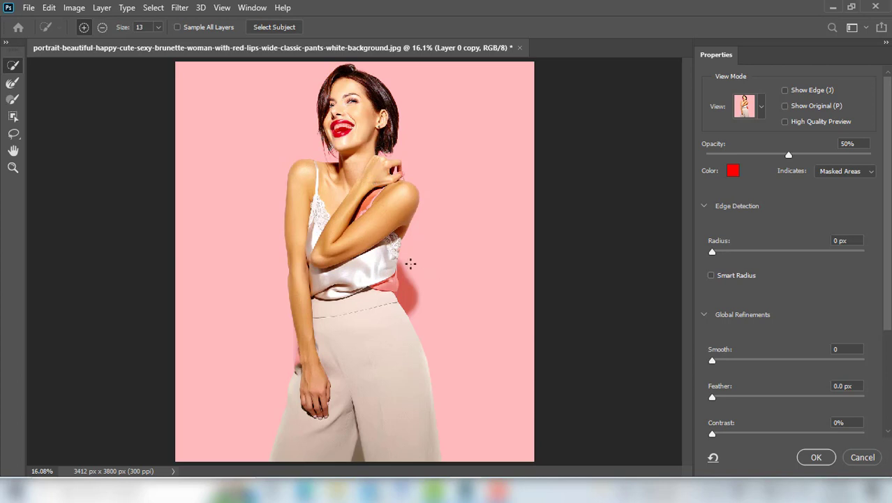
Set the selection brush size to 50 and add the masked blouse fold at the waist to the selection.
ctrl+click(341, 257)
ctrl+click(341, 257)
ctrl+click(340, 257)
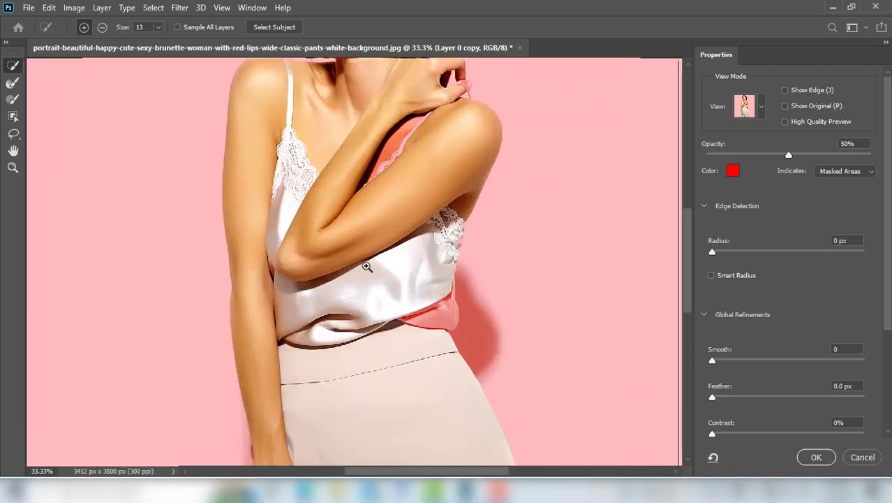
ctrl+click(367, 266)
ctrl+click(502, 315)
drag(502, 315, 374, 195)
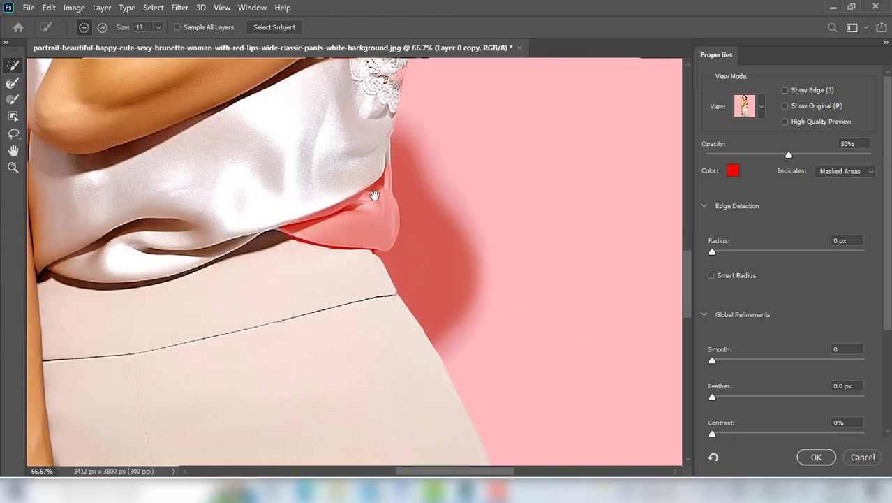
click(159, 26)
drag(181, 43, 188, 42)
drag(364, 205, 367, 214)
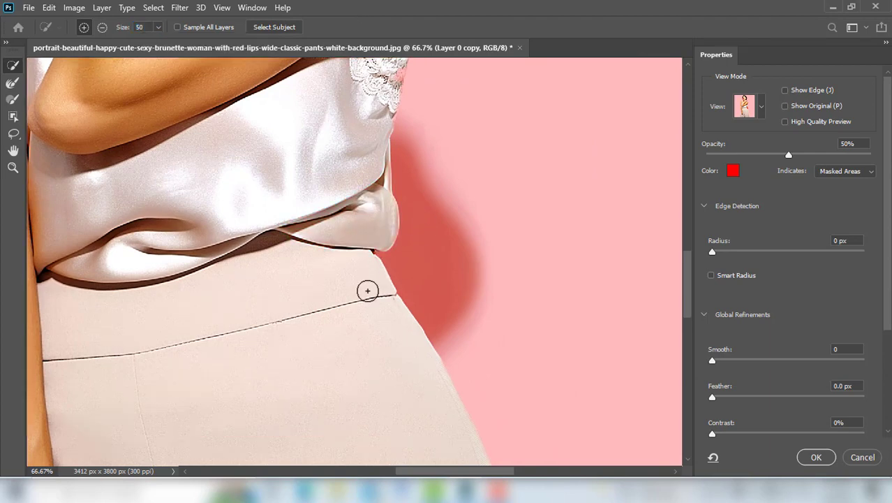
Add the missing piece of trouser fabric beside the lowered wrist to the selection.
drag(418, 370, 409, 196)
drag(268, 349, 458, 218)
drag(385, 343, 390, 156)
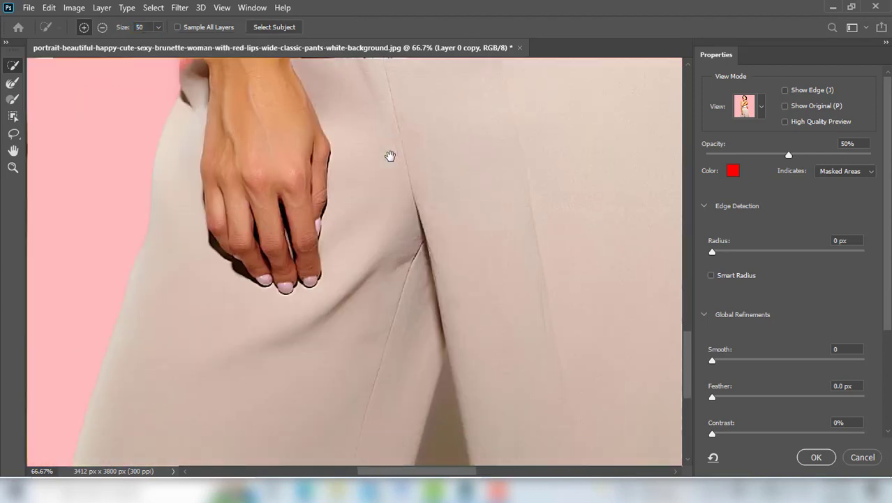
drag(423, 281, 419, 214)
drag(283, 157, 283, 271)
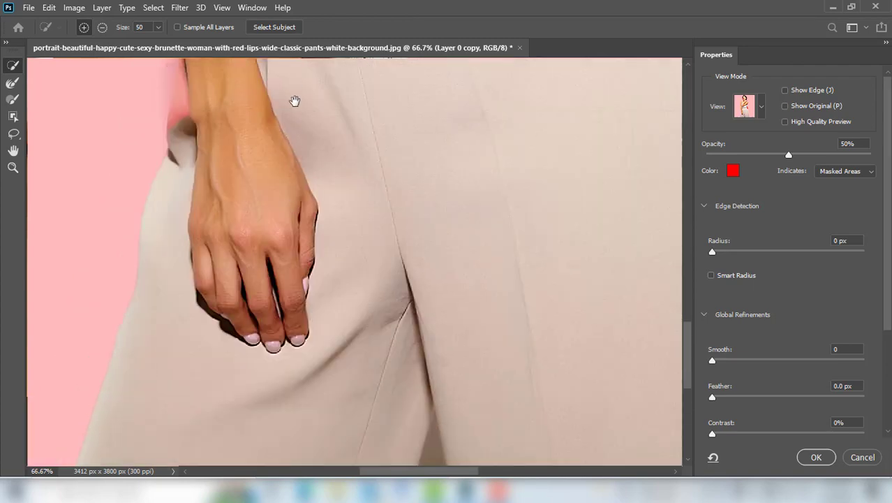
drag(295, 100, 293, 225)
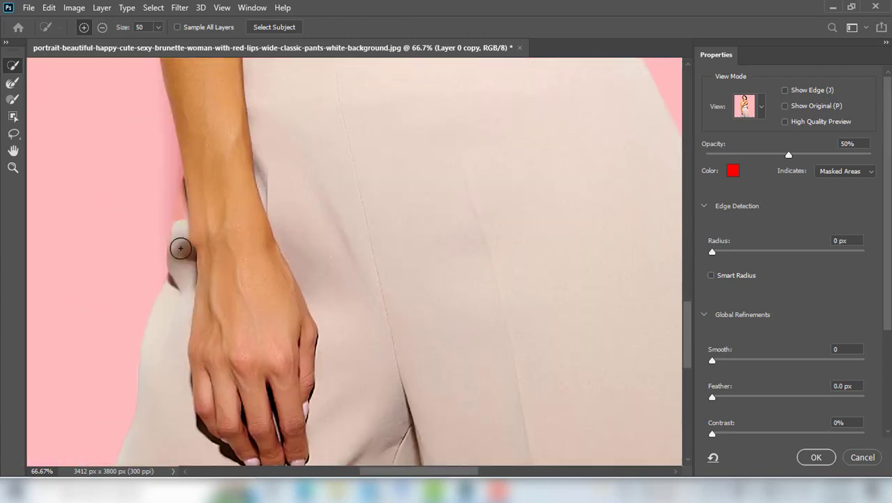
mouse_move(182, 229)
mouse_down()
mouse_move(194, 174)
mouse_move(185, 208)
mouse_move(189, 244)
mouse_move(223, 209)
mouse_move(181, 229)
mouse_move(175, 270)
mouse_move(214, 296)
mouse_up()
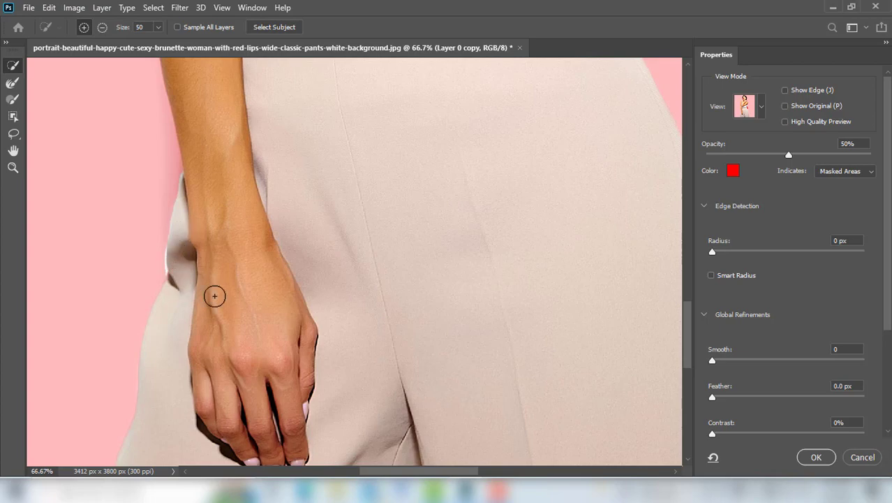
Add the masked skin, strap and lace between the crossed forearm and upper arm to the selection.
drag(307, 147, 321, 352)
drag(323, 164, 365, 332)
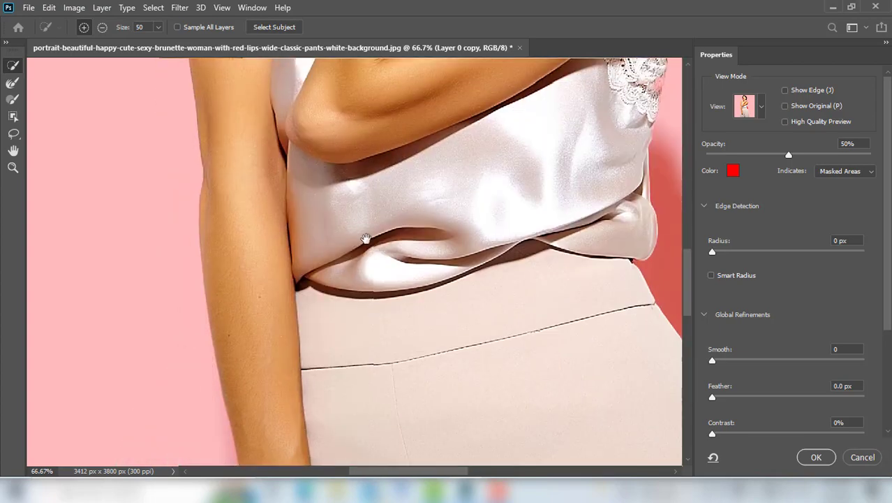
drag(359, 144, 343, 287)
drag(306, 133, 315, 291)
drag(322, 101, 347, 250)
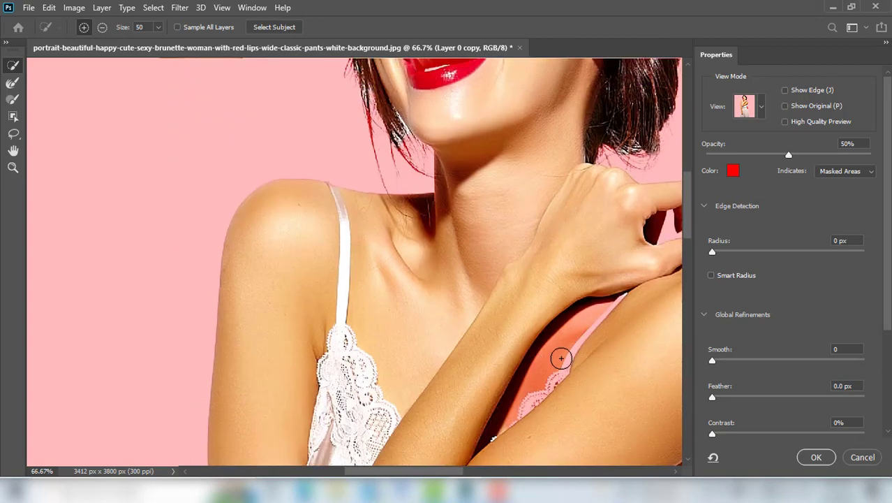
mouse_move(587, 312)
mouse_down()
mouse_move(543, 392)
mouse_move(550, 360)
mouse_up()
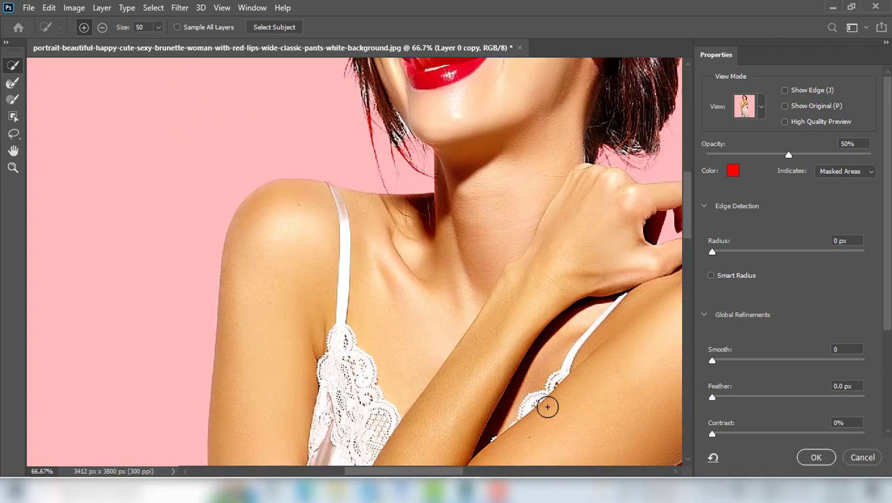
Add the unselected patch of blouse lace below the armpit to the selection.
drag(576, 390, 534, 315)
drag(532, 421, 475, 254)
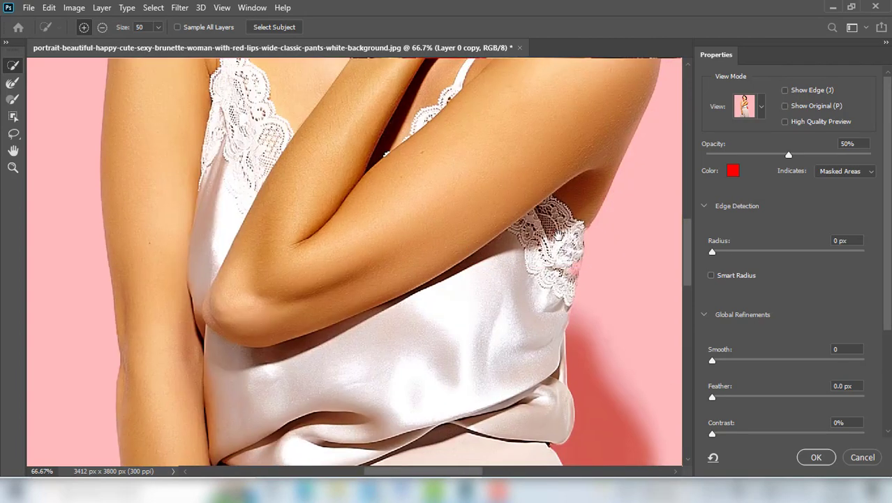
scroll(562, 291, up, 2)
drag(553, 281, 485, 298)
click(464, 266)
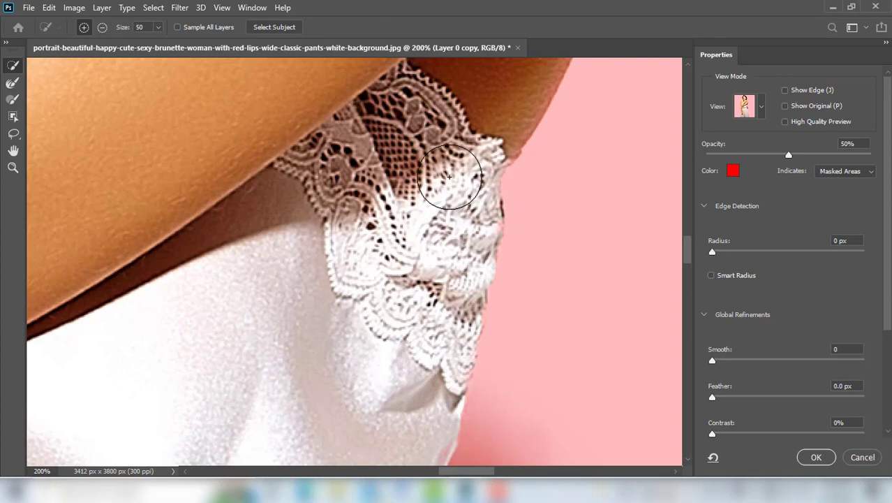
With a brush size of 25, add the raised hand's masked fingertip, nail and pinched strap to the selection.
scroll(419, 249, up, 10)
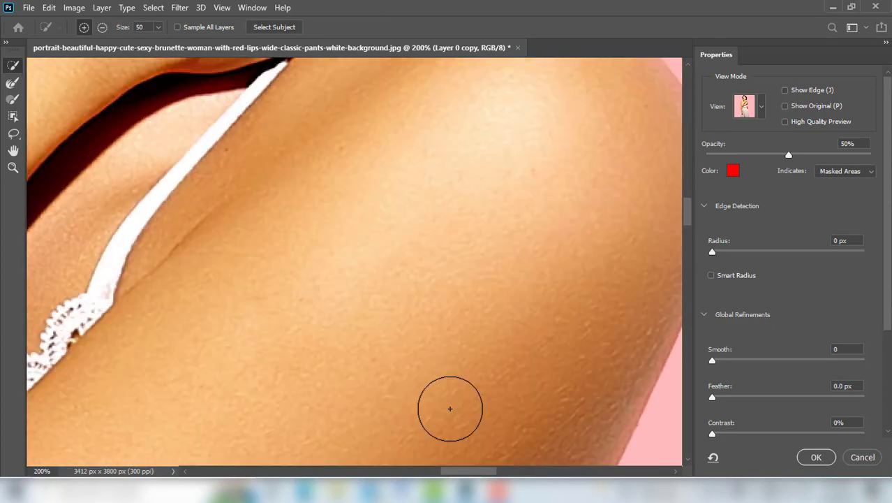
key(ctrl+minus)
key(ctrl+minus)
ctrl+click(374, 127)
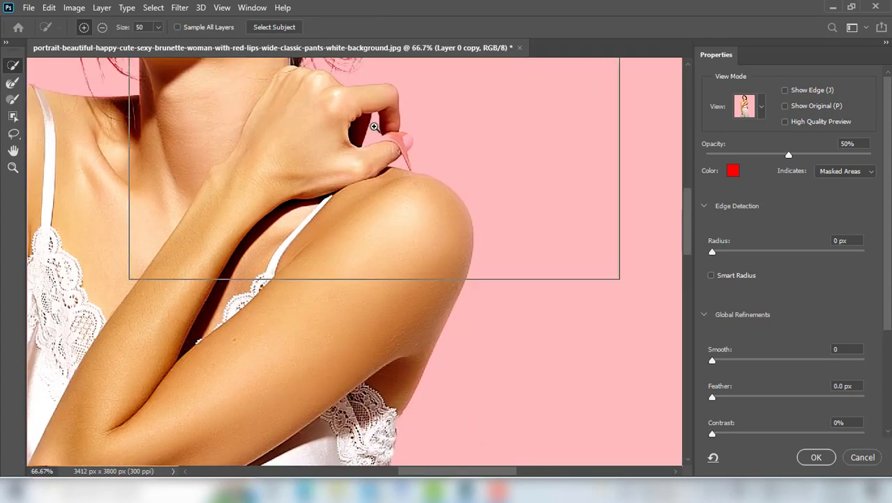
ctrl+click(375, 126)
ctrl+click(400, 144)
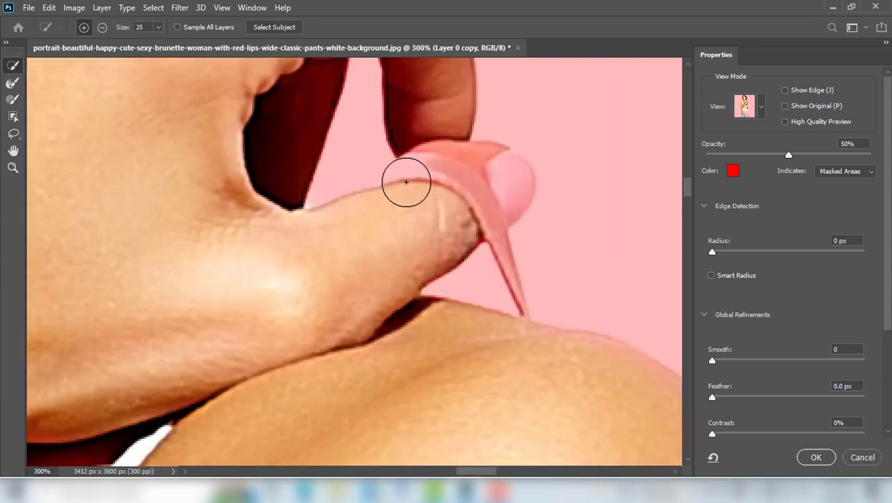
click(404, 185)
mouse_move(483, 161)
mouse_down()
mouse_move(513, 186)
mouse_move(483, 215)
mouse_up()
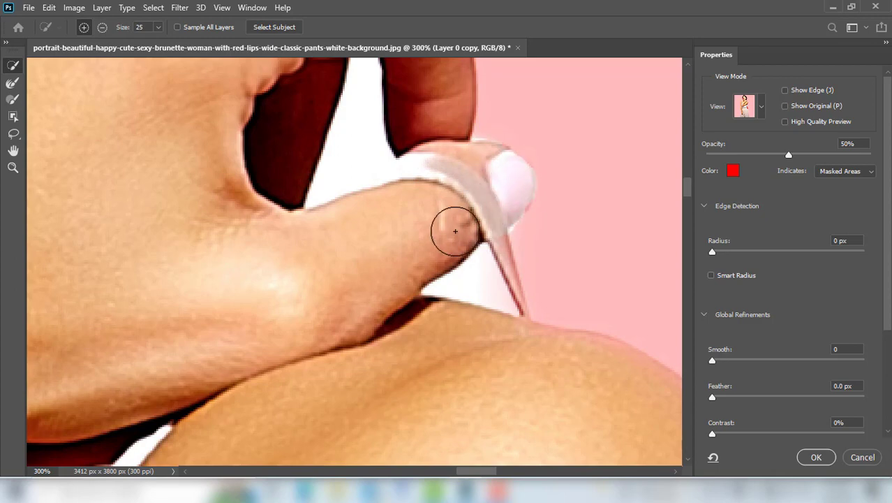
click(482, 165)
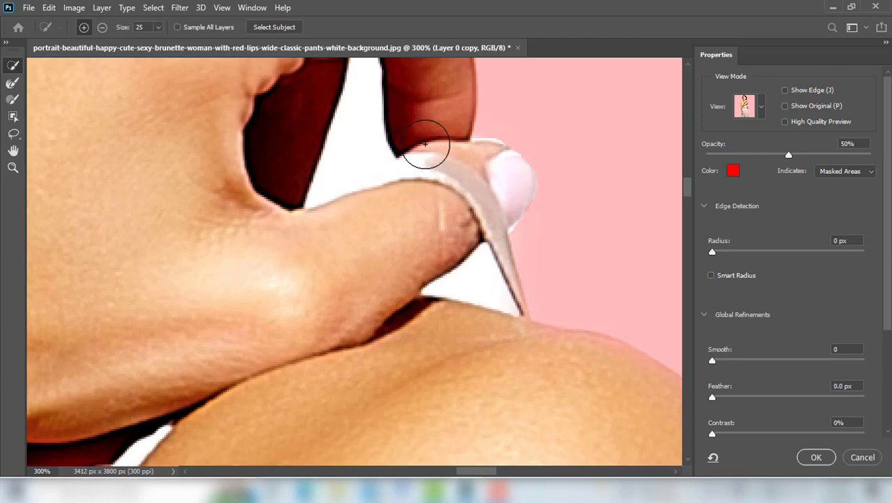
click(491, 212)
Reduce the brush size to 9 and add the thin strap end and the shoulder's upper edge to the selection.
key(bracketleft)
key(bracketleft)
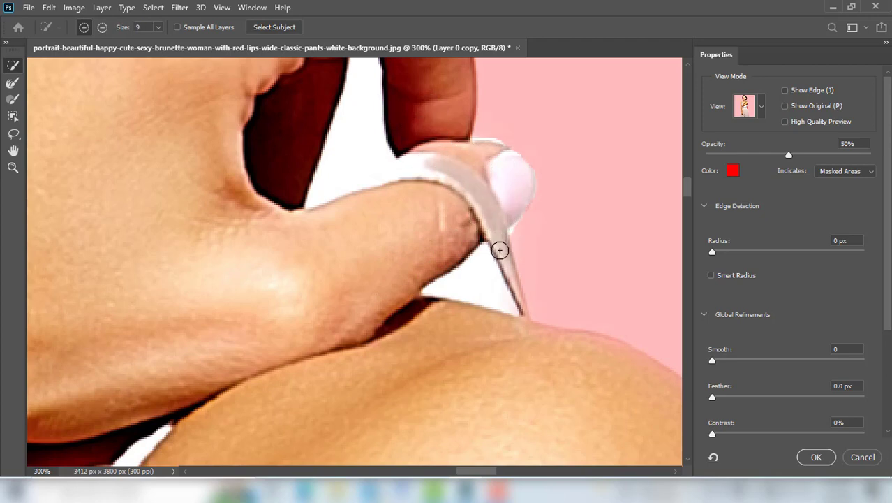
mouse_move(511, 274)
mouse_down()
mouse_move(524, 321)
mouse_move(541, 333)
mouse_move(599, 343)
mouse_move(656, 367)
mouse_up()
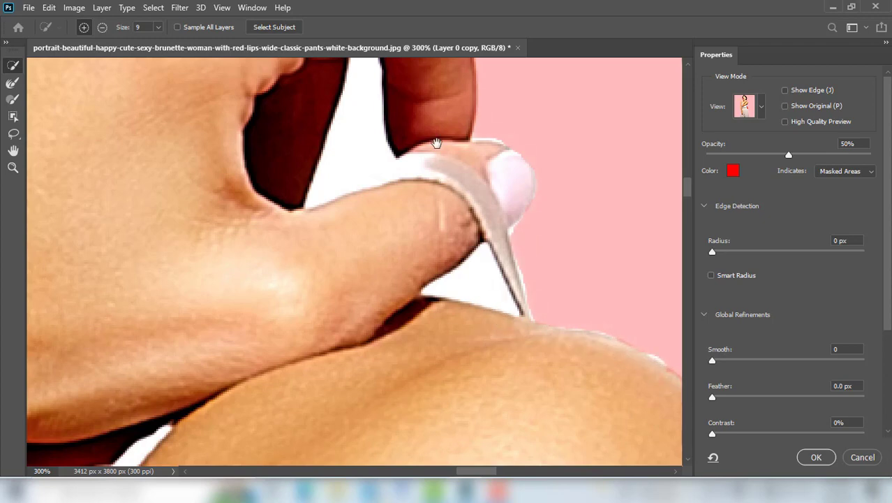
Add the masked teeth and open mouth between the red lips to the selection.
drag(436, 143, 153, 342)
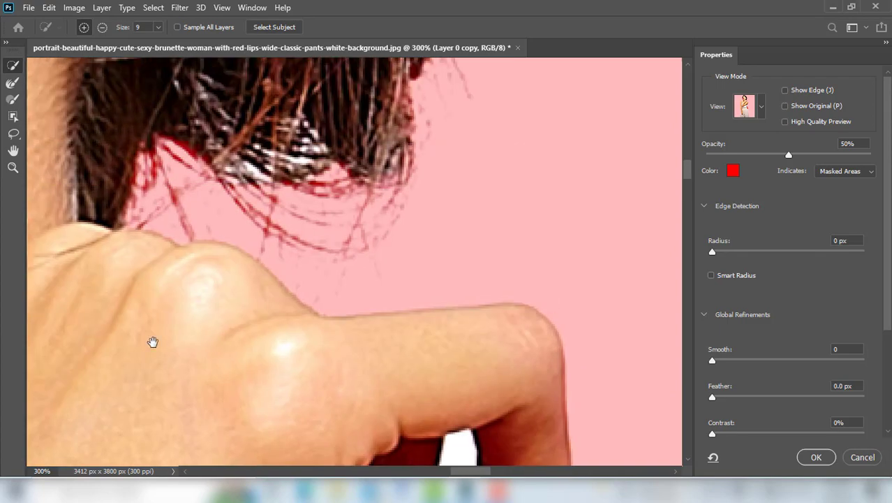
key(ctrl+minus)
key(ctrl+minus)
key(ctrl+minus)
drag(263, 159, 358, 329)
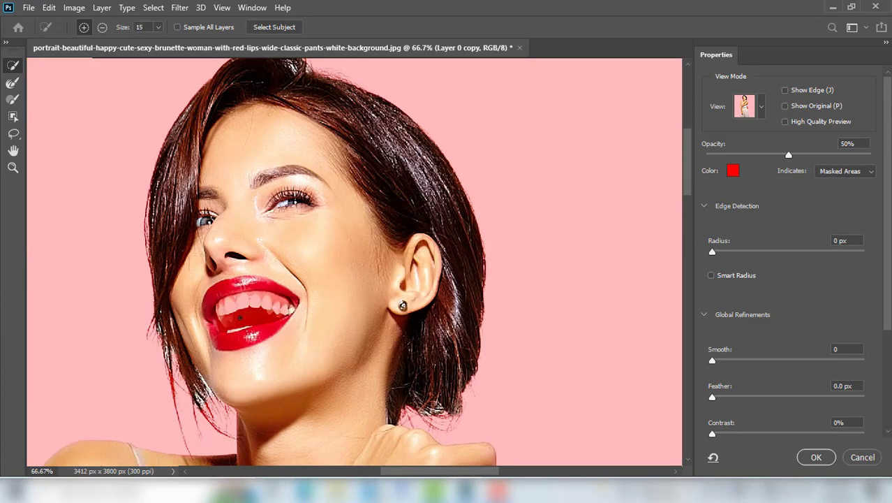
drag(252, 310, 276, 312)
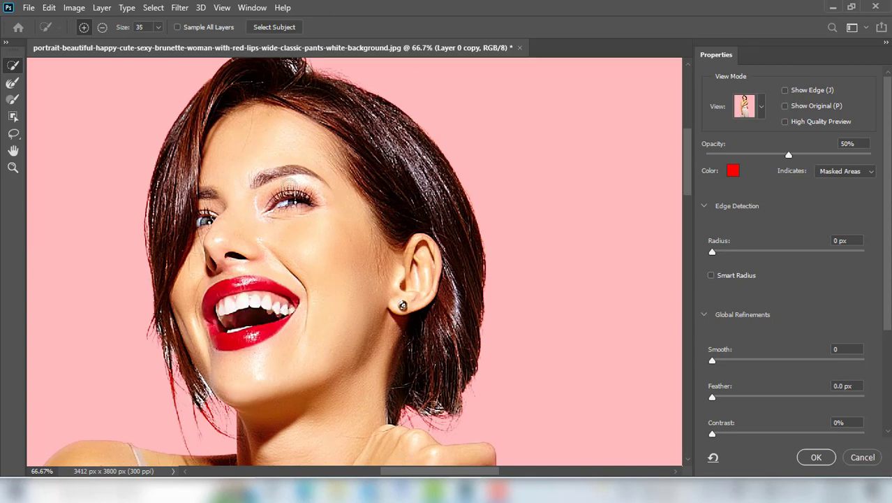
drag(328, 340, 358, 353)
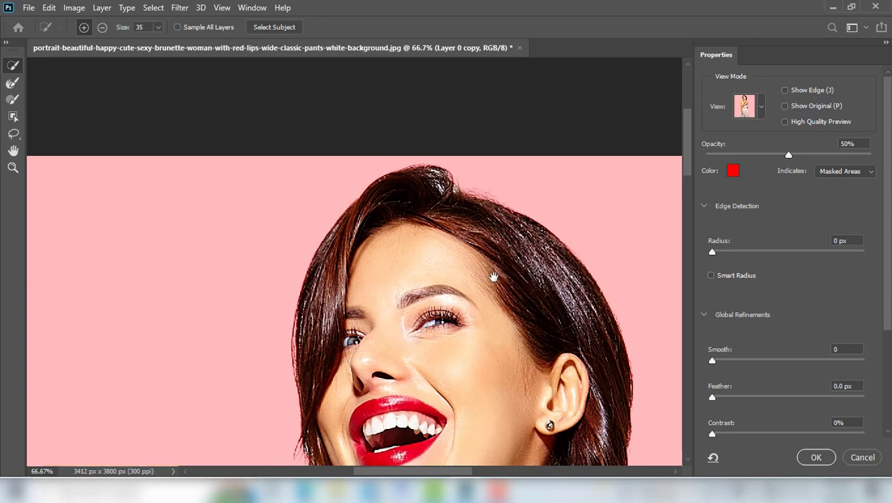
drag(348, 294, 361, 129)
drag(400, 327, 317, 296)
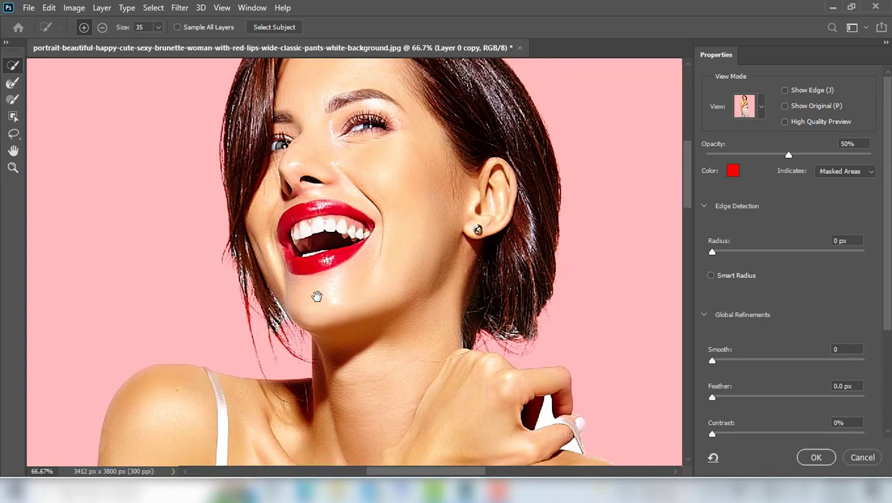
With the Refine Edge Brush at 46 px, refine the loose hair strands hanging beside the jaw and neck.
click(14, 83)
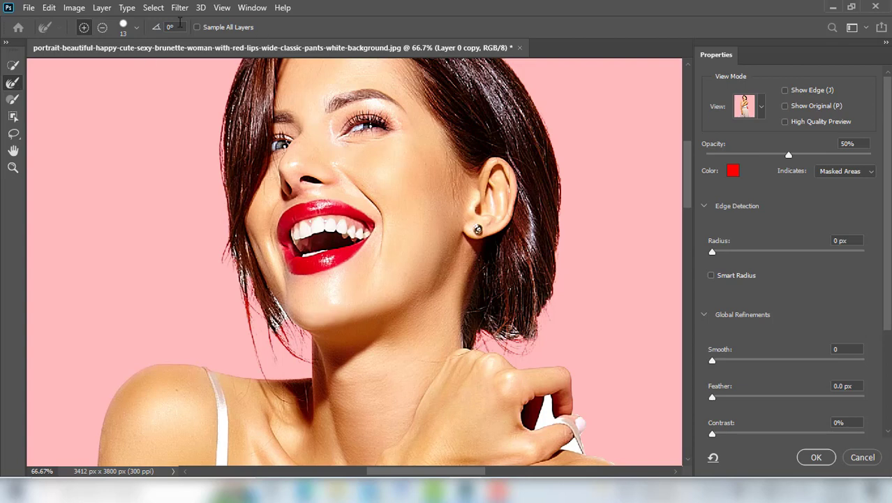
click(126, 26)
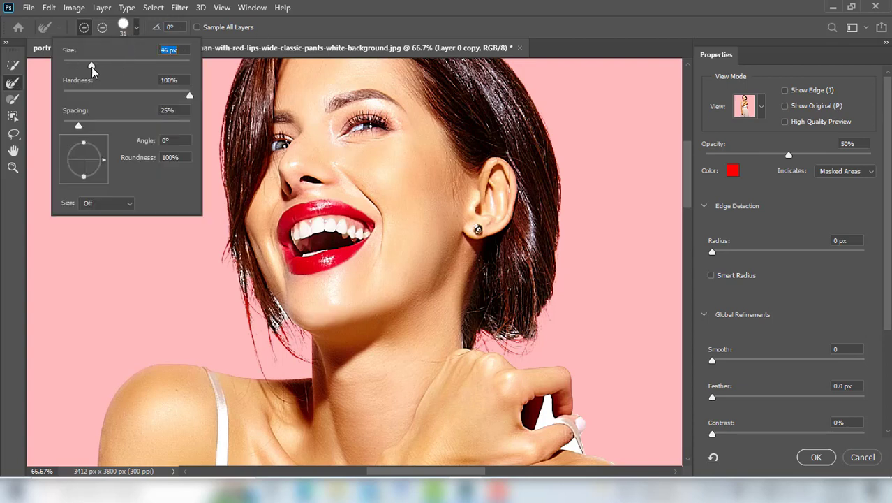
click(357, 21)
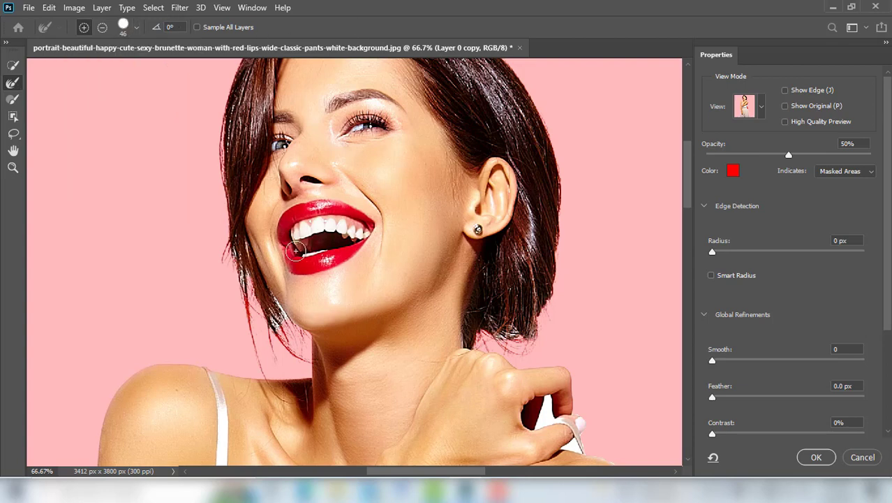
ctrl+click(292, 294)
ctrl+click(293, 294)
drag(292, 294, 362, 139)
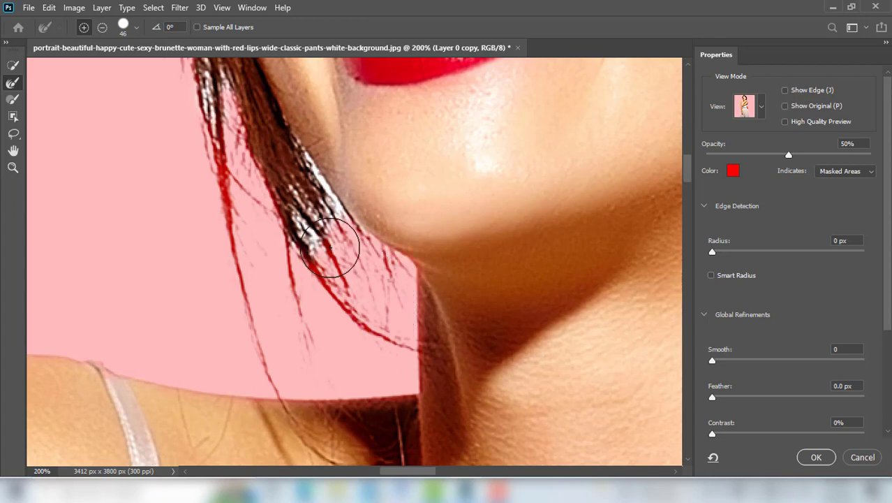
mouse_move(330, 248)
mouse_down()
mouse_move(285, 172)
mouse_move(272, 224)
mouse_move(305, 324)
mouse_move(283, 375)
mouse_move(250, 317)
mouse_move(223, 134)
mouse_move(498, 366)
mouse_move(537, 407)
mouse_move(533, 417)
mouse_move(503, 388)
mouse_move(496, 291)
mouse_move(475, 284)
mouse_move(441, 303)
mouse_move(434, 115)
mouse_up()
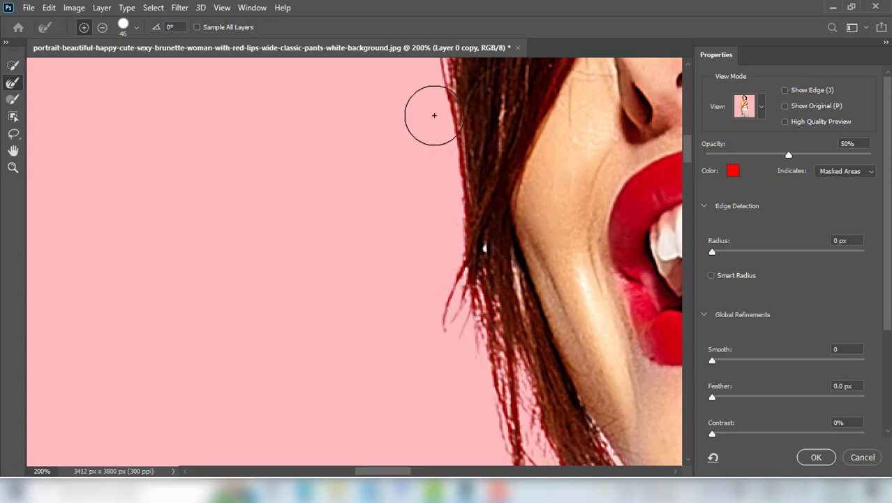
Refine the hair's outer edge from the cheek up over the crown and down behind the ear to the tips.
key(ctrl+minus)
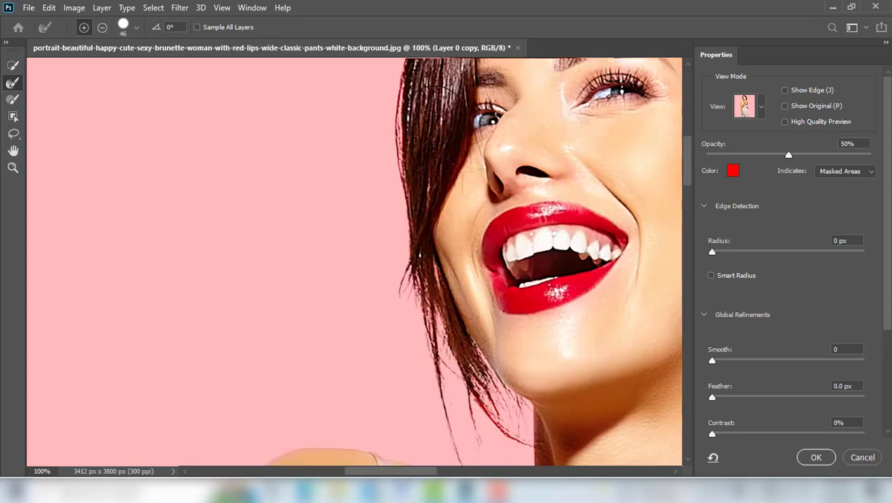
drag(454, 120, 498, 289)
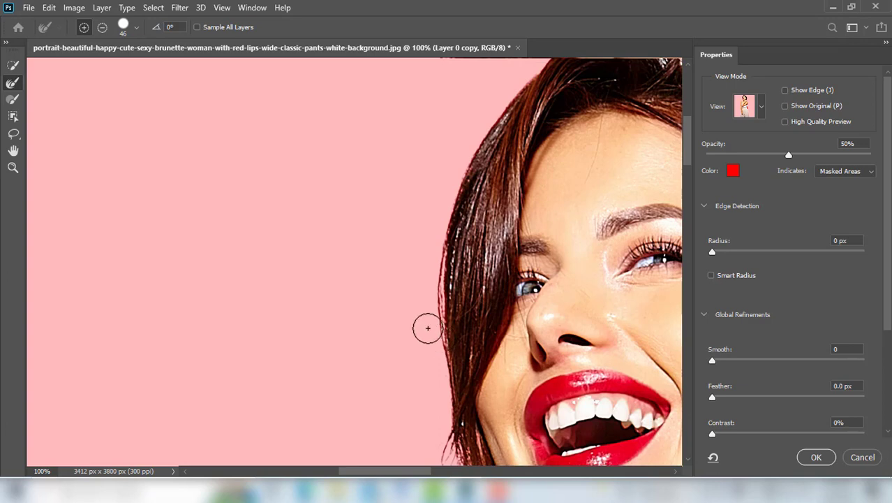
mouse_move(433, 329)
mouse_down()
mouse_move(432, 265)
mouse_move(461, 149)
mouse_move(528, 71)
mouse_move(361, 251)
mouse_up()
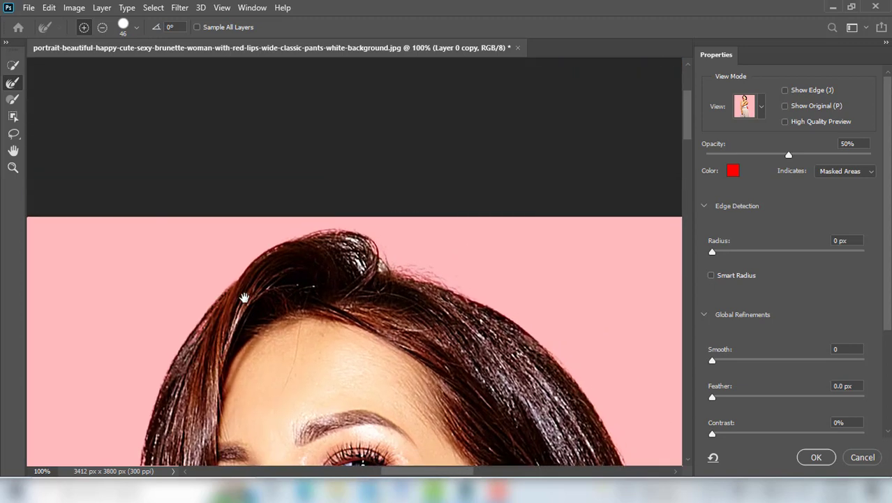
mouse_move(223, 282)
mouse_down()
mouse_move(241, 250)
mouse_move(285, 231)
mouse_move(327, 223)
mouse_move(357, 233)
mouse_move(362, 248)
mouse_move(383, 260)
mouse_move(412, 262)
mouse_move(544, 325)
mouse_move(622, 428)
mouse_move(629, 453)
mouse_move(235, 73)
mouse_move(269, 155)
mouse_move(243, 349)
mouse_move(195, 413)
mouse_move(171, 395)
mouse_move(143, 393)
mouse_move(152, 412)
mouse_up()
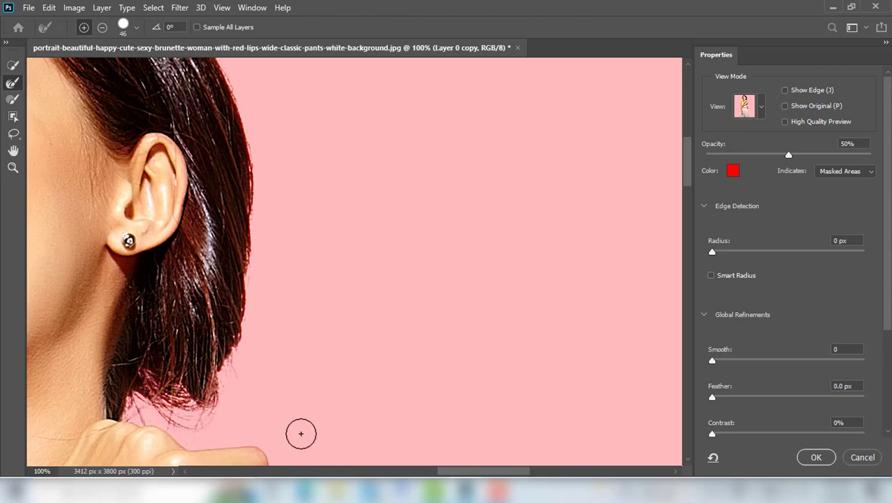
Reduce the refine brush size to 7 and brush out the white gap between the raised hand's fingers.
drag(286, 431, 328, 204)
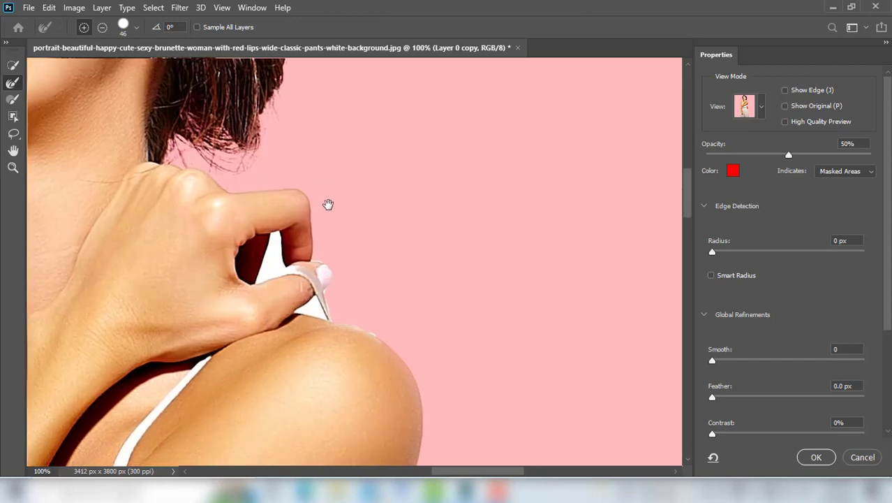
click(309, 248)
click(305, 249)
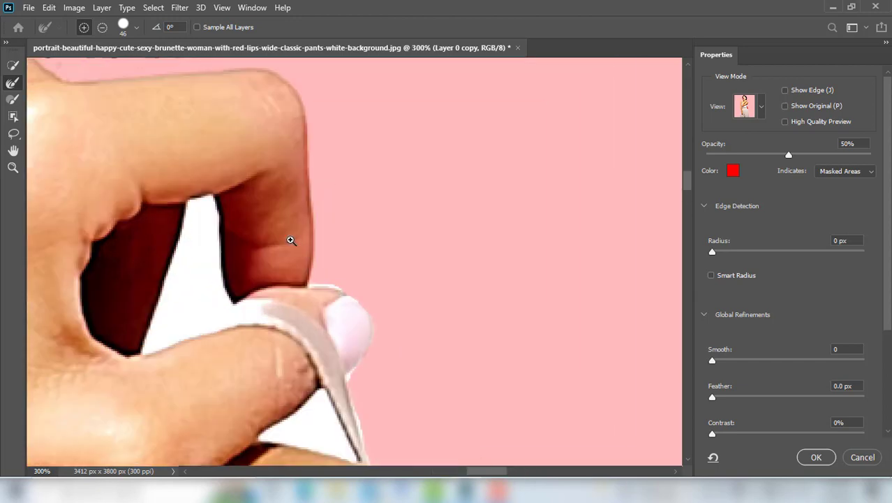
click(228, 260)
drag(205, 273, 436, 193)
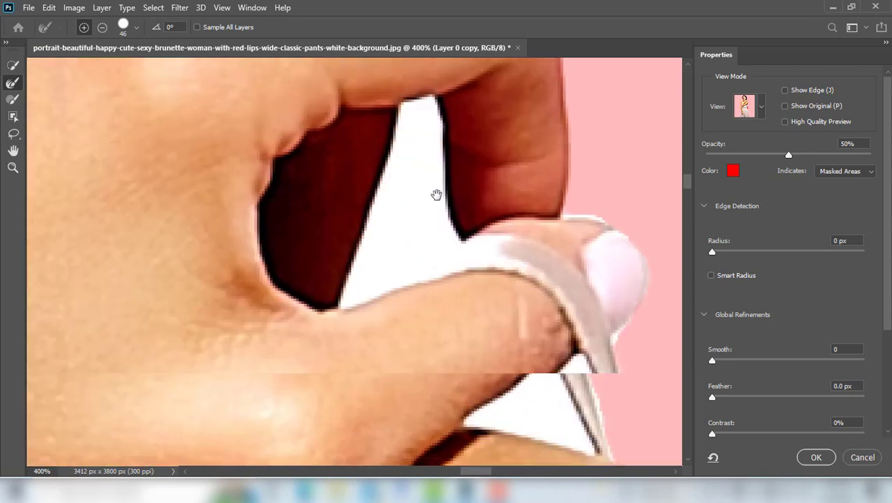
key(bracketleft)
key(bracketleft)
key(bracketleft)
key(bracketleft)
key(bracketleft)
key(bracketleft)
key(bracketleft)
key(bracketleft)
key(bracketleft)
key(bracketleft)
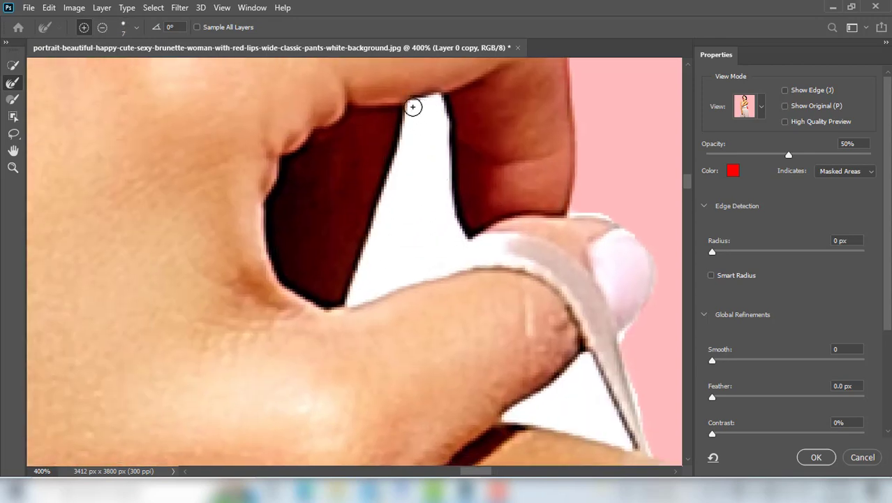
mouse_move(413, 107)
mouse_down()
mouse_move(439, 108)
mouse_move(442, 189)
mouse_move(456, 239)
mouse_move(355, 294)
mouse_move(405, 171)
mouse_move(417, 109)
mouse_move(425, 132)
mouse_move(400, 238)
mouse_move(376, 277)
mouse_move(411, 259)
mouse_move(431, 235)
mouse_move(423, 166)
mouse_up()
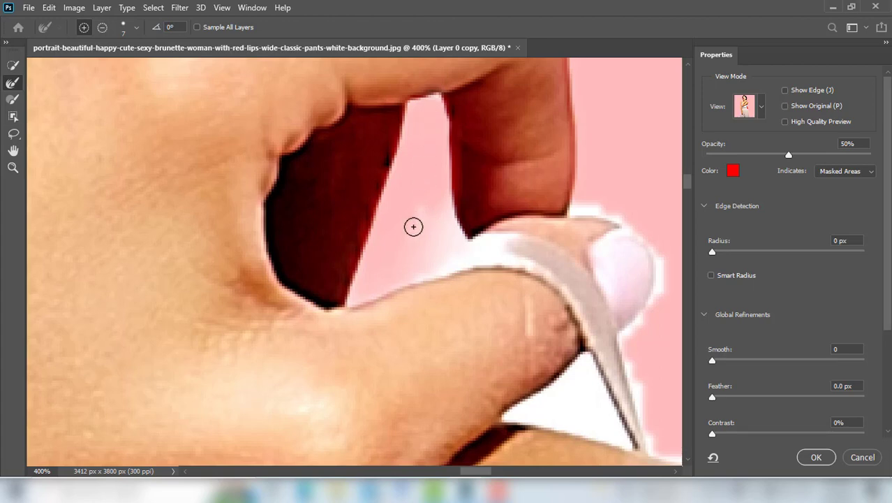
With a brush size of 5, refine the outer edge of the fingertip, nail and pinched strap.
drag(594, 241, 350, 237)
scroll(343, 195, up, 1)
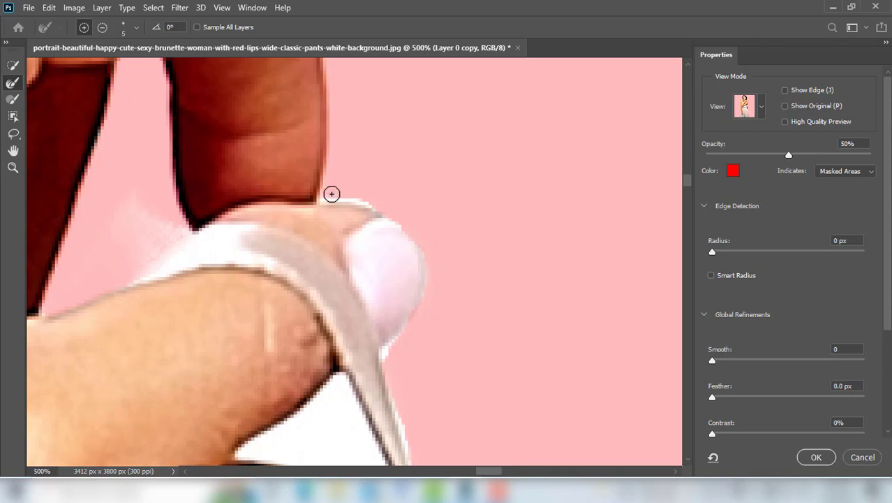
mouse_move(347, 194)
mouse_down()
mouse_move(387, 204)
mouse_move(431, 243)
mouse_move(437, 260)
mouse_move(431, 302)
mouse_move(393, 359)
mouse_move(415, 452)
mouse_move(497, 286)
mouse_move(538, 159)
mouse_up()
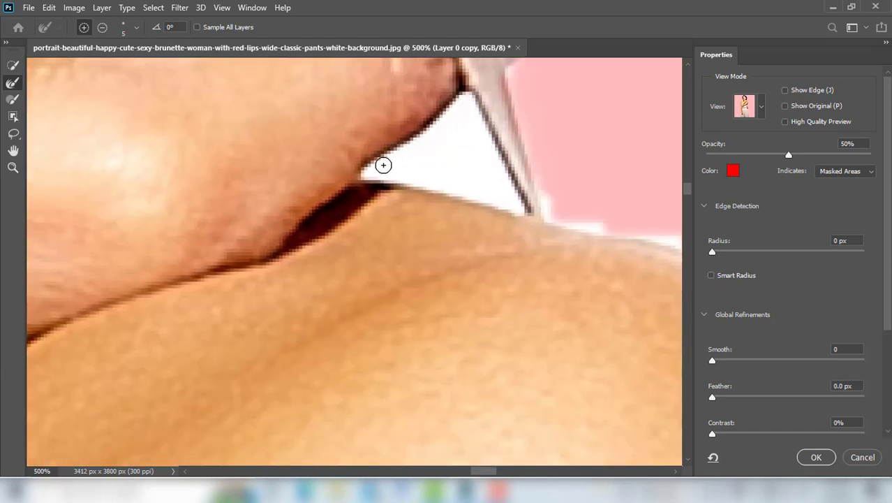
Brush out the white triangular gap below the thumb and refine the strap end and shoulder's upper edge.
mouse_move(371, 168)
mouse_down()
mouse_move(441, 180)
mouse_move(521, 213)
mouse_move(468, 104)
mouse_move(492, 193)
mouse_move(414, 175)
mouse_move(442, 159)
mouse_move(483, 183)
mouse_move(456, 119)
mouse_move(434, 147)
mouse_move(463, 148)
mouse_move(406, 153)
mouse_move(373, 169)
mouse_move(412, 167)
mouse_up()
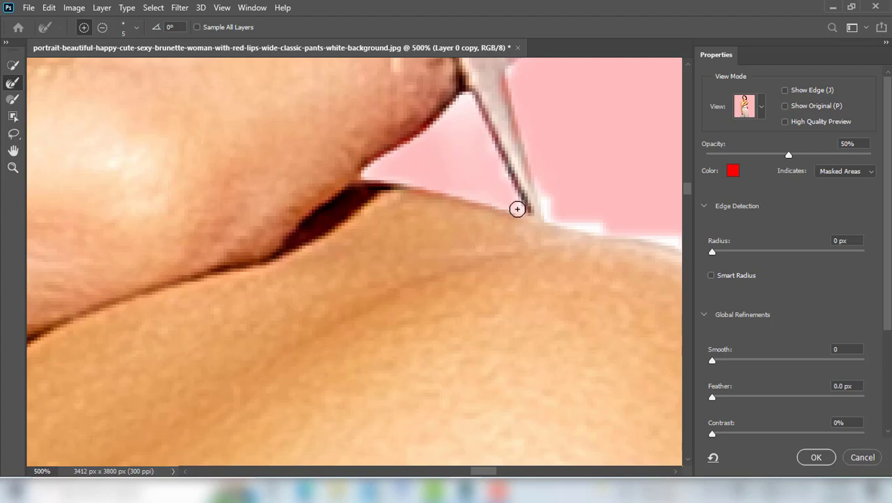
drag(568, 223, 416, 206)
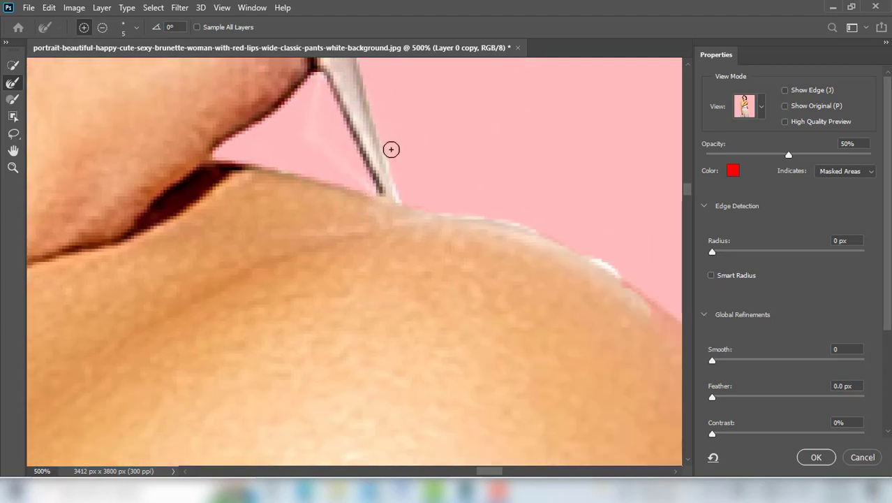
mouse_move(396, 175)
mouse_down()
mouse_move(440, 204)
mouse_move(519, 213)
mouse_move(595, 242)
mouse_move(658, 296)
mouse_up()
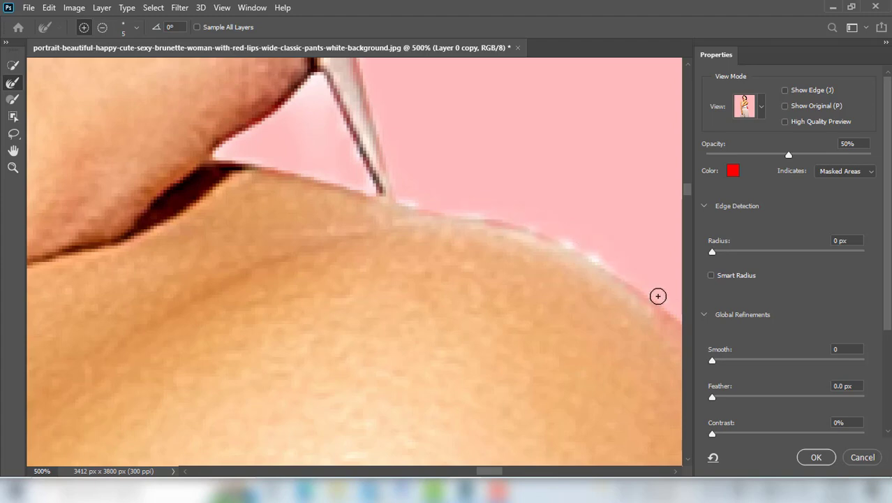
Enlarge the refine brush to 30 and refine the rounded shoulder's outer edge down along the upper arm.
key(ctrl+minus)
key(ctrl+minus)
key(ctrl+minus)
key(ctrl+minus)
key(ctrl+minus)
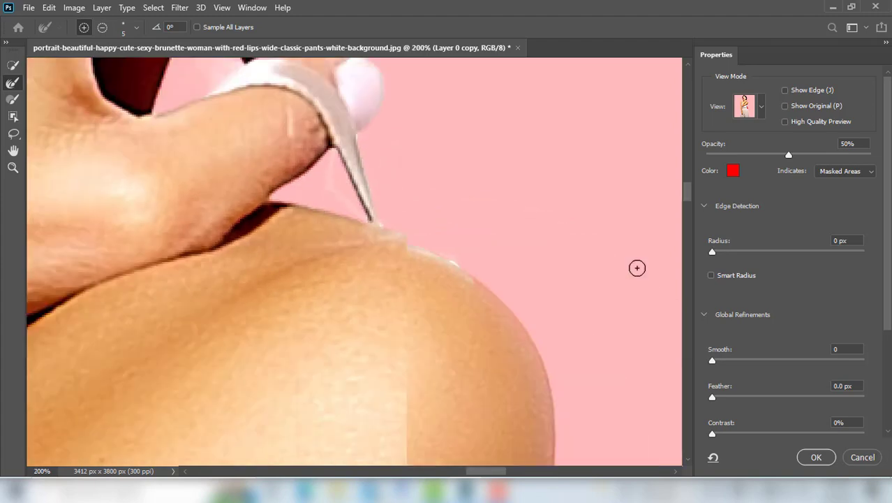
ctrl+click(417, 313)
ctrl+click(417, 314)
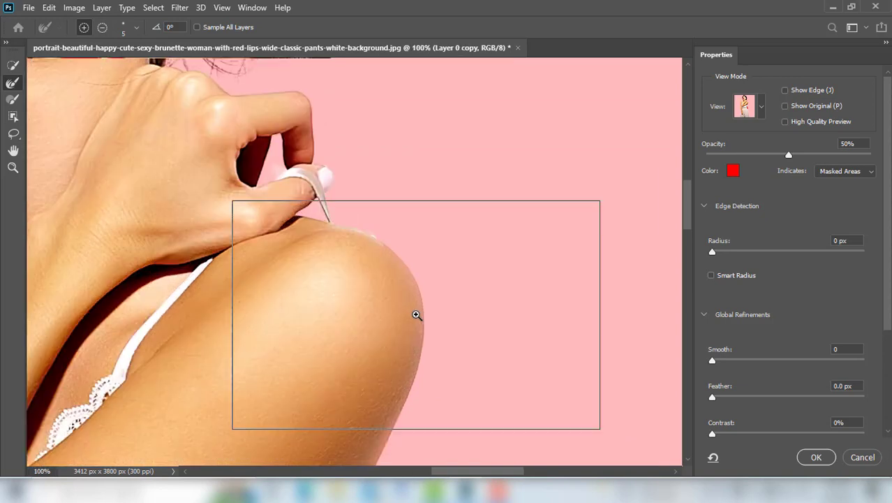
drag(477, 344, 527, 311)
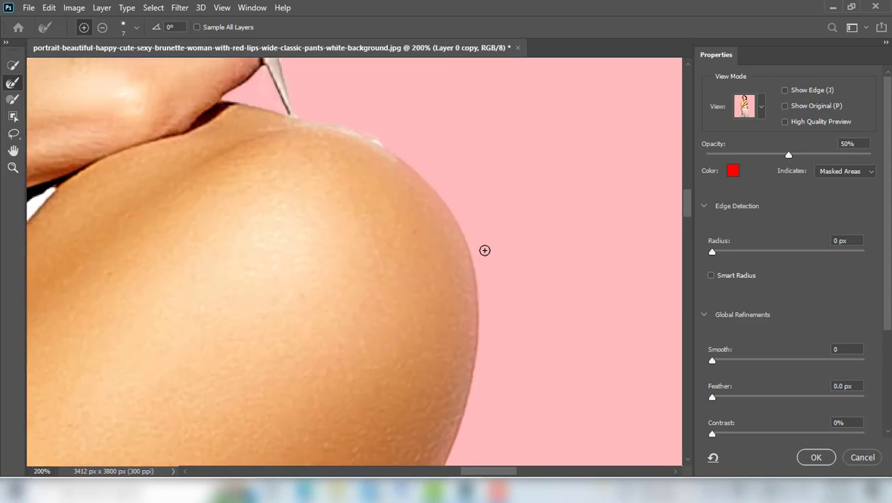
key(bracketright)
key(bracketright)
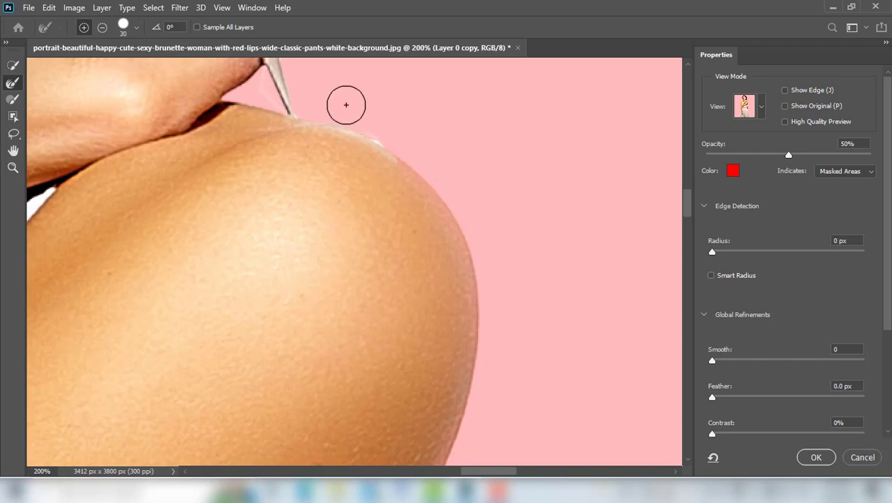
mouse_move(328, 99)
mouse_down()
mouse_move(320, 96)
mouse_move(411, 140)
mouse_move(488, 261)
mouse_move(496, 334)
mouse_move(478, 445)
mouse_move(558, 80)
mouse_up()
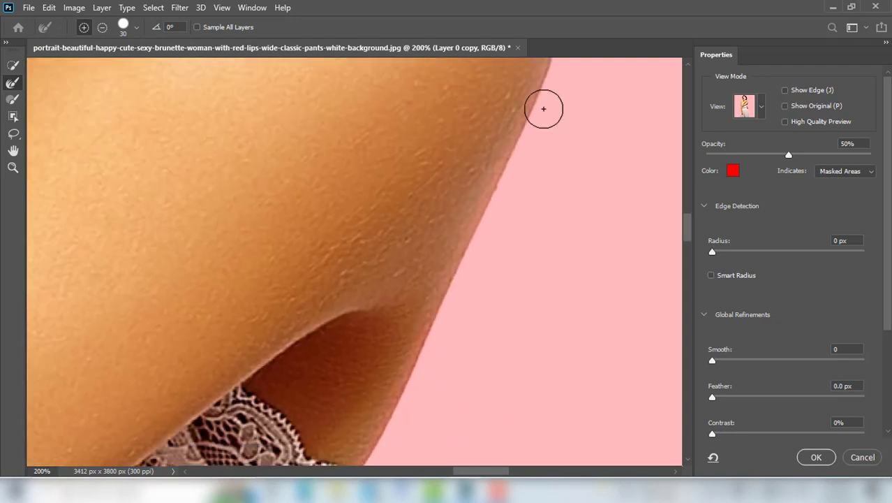
Refine the remaining arm edge down past the armpit to the blouse lace.
key(ctrl+minus)
key(ctrl+minus)
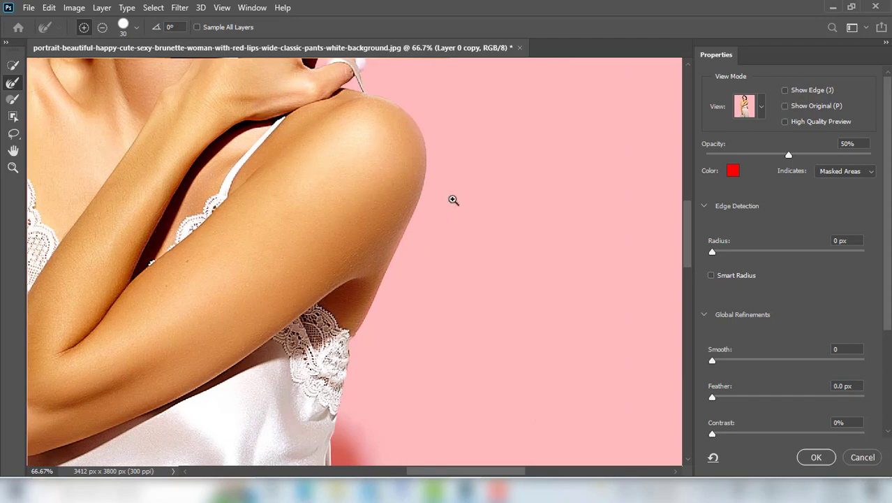
click(480, 233)
mouse_move(478, 244)
mouse_down()
mouse_move(478, 193)
mouse_move(585, 241)
mouse_move(586, 230)
mouse_up()
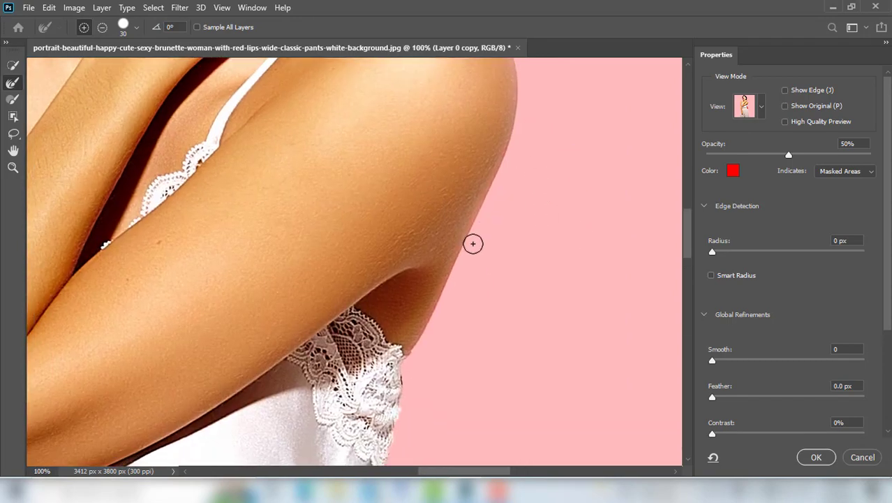
mouse_move(473, 244)
mouse_down()
mouse_move(406, 385)
mouse_move(409, 416)
mouse_move(436, 433)
mouse_move(616, 169)
mouse_up()
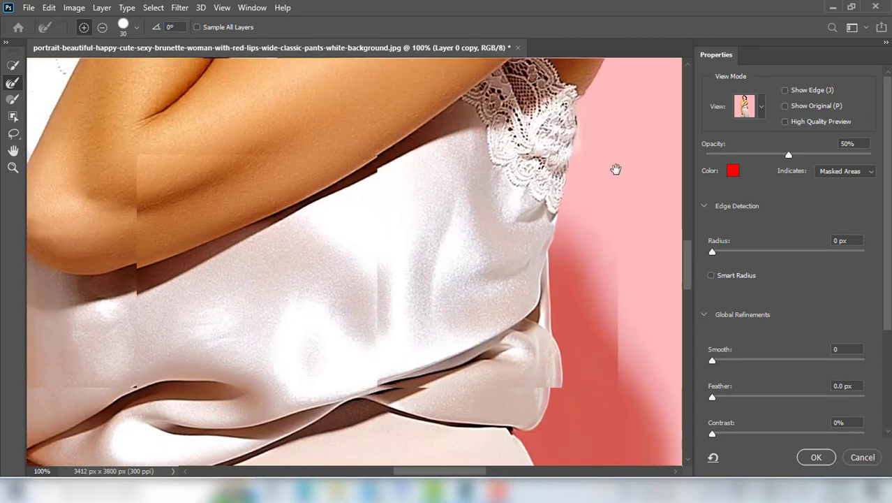
Refine the opposite shoulder's outline along its top edge past the strap toward the neck.
drag(593, 338, 499, 224)
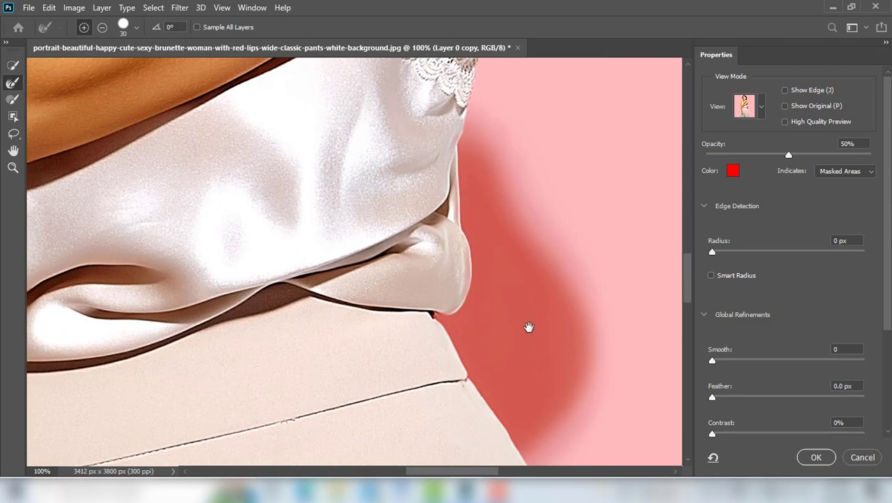
drag(412, 365, 668, 334)
drag(173, 327, 519, 300)
drag(502, 164, 508, 455)
drag(393, 184, 388, 431)
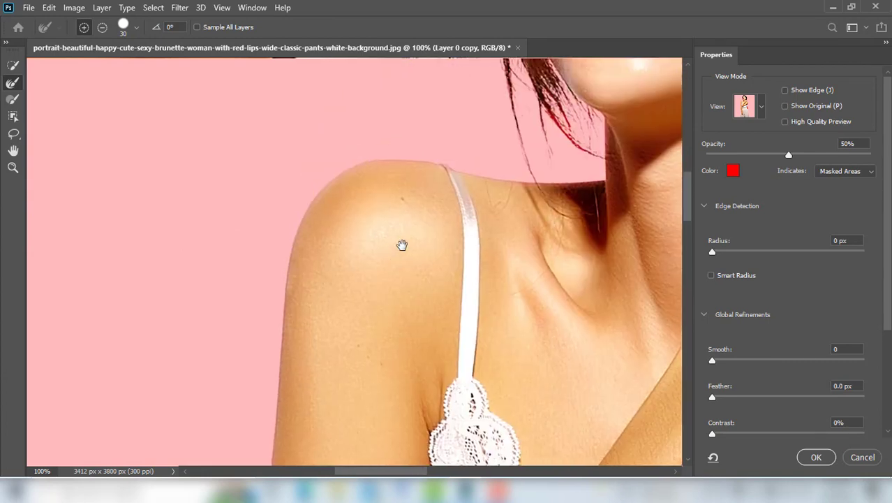
drag(538, 220, 444, 315)
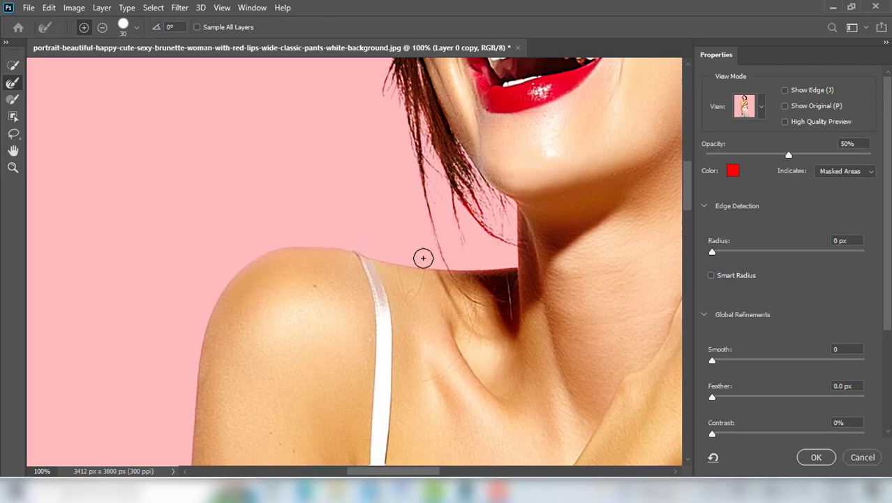
Inspect the body outline down to the narrow gap between the trouser legs at the photo's lower edge.
drag(514, 371, 372, 149)
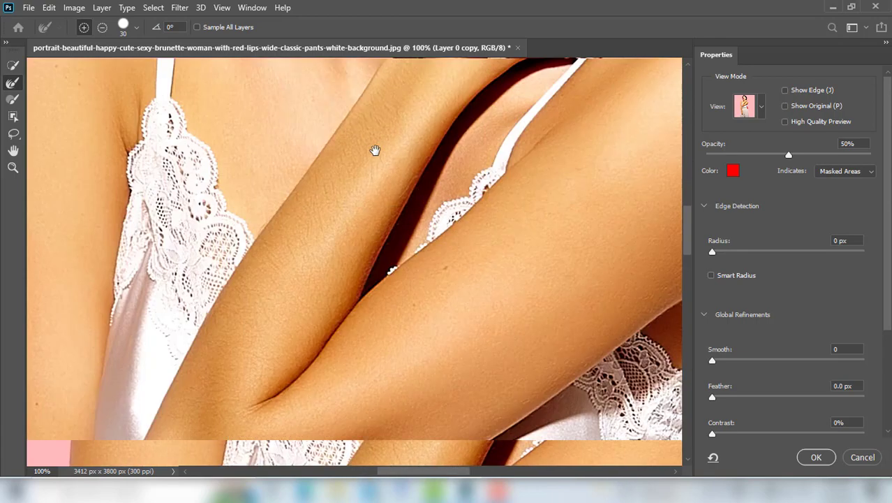
scroll(440, 289, down, 4)
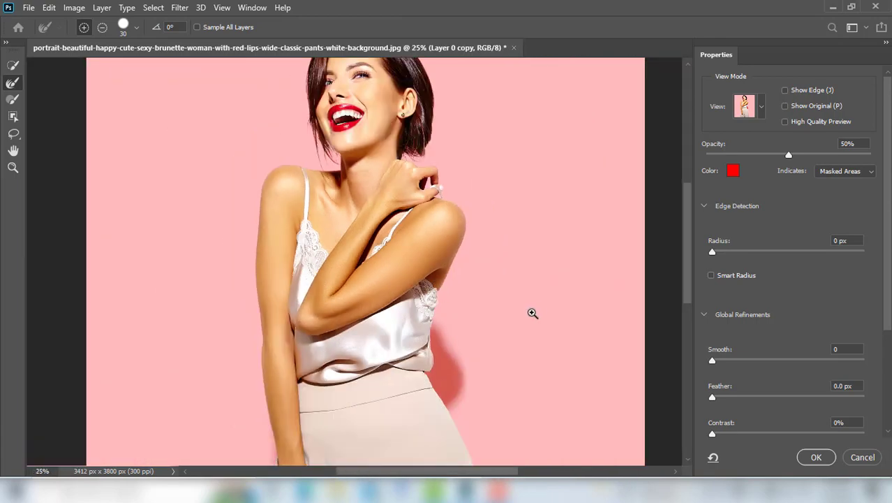
ctrl+click(450, 373)
drag(279, 377, 406, 293)
drag(376, 409, 341, 213)
drag(458, 304, 524, 175)
ctrl+click(450, 204)
ctrl+click(448, 202)
ctrl+click(446, 202)
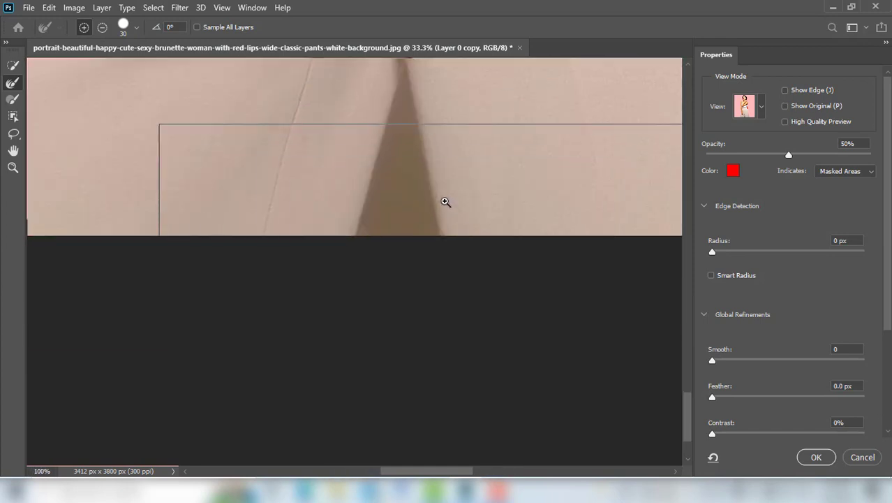
ctrl+click(466, 241)
ctrl+click(461, 248)
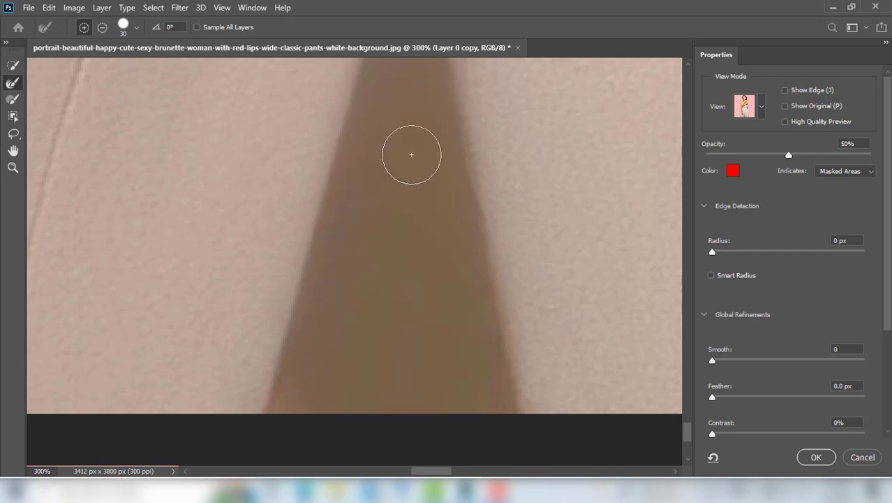
drag(469, 103, 481, 325)
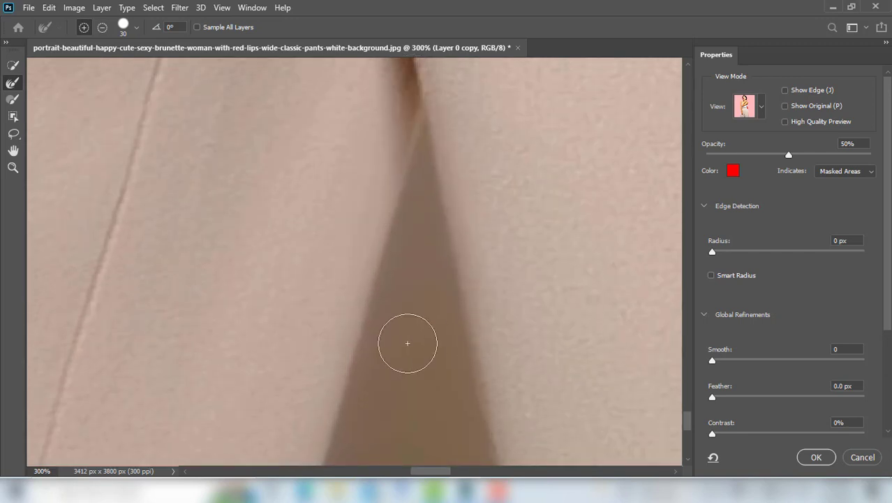
Reduce the refine edge brush size to 8 and fit the whole photo in view.
key(bracketleft)
key(bracketleft)
key(bracketleft)
key(bracketleft)
key(bracketleft)
key(bracketleft)
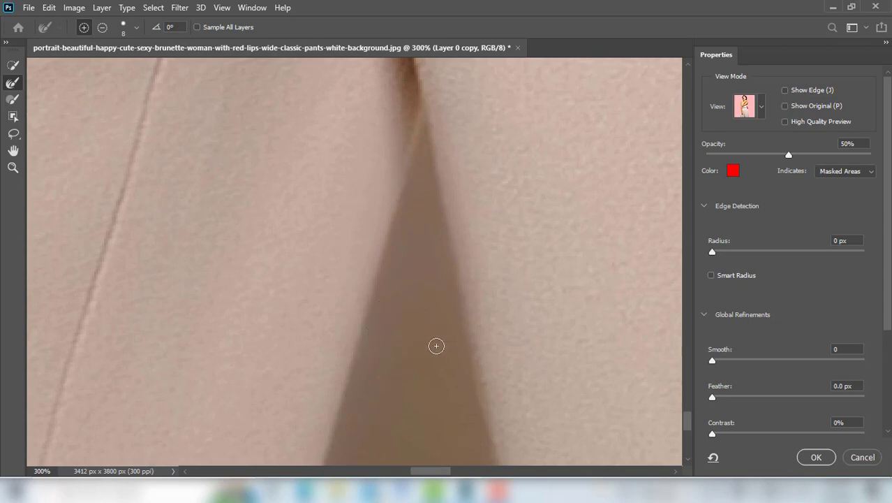
key(ctrl+0)
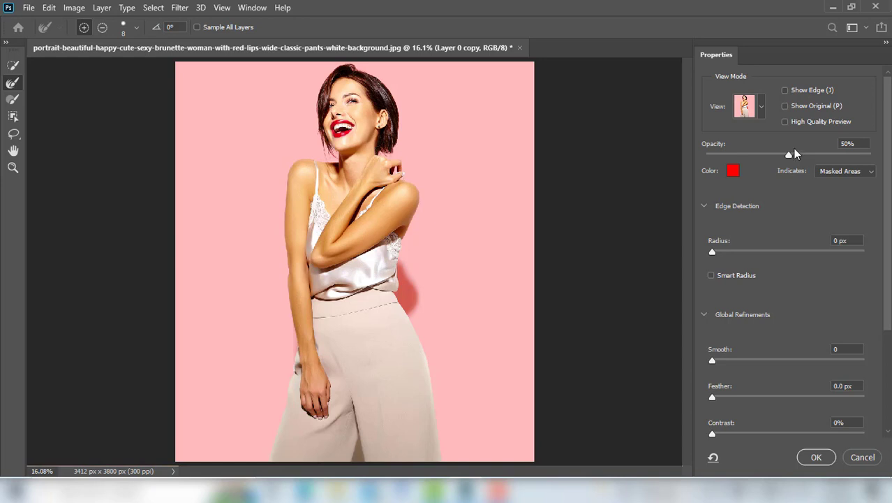
Set the Contrast of the mask's global refinements to 10%.
scroll(739, 345, down, 1)
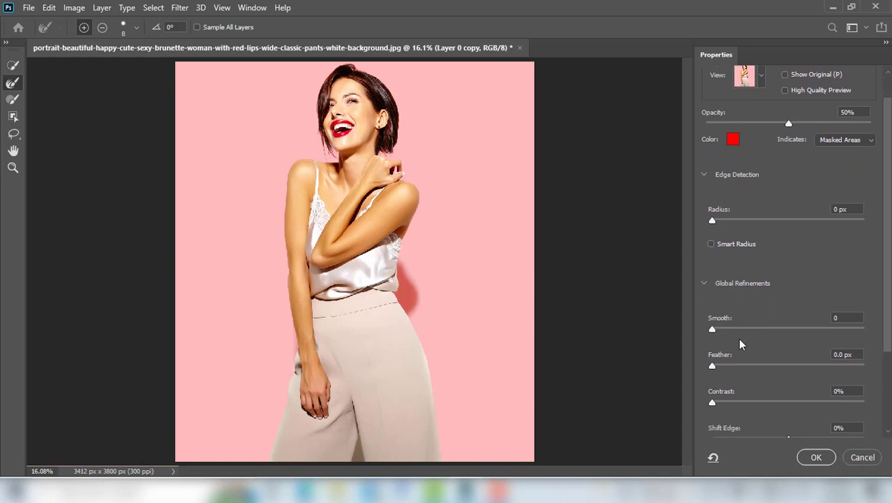
scroll(764, 407, down, 2)
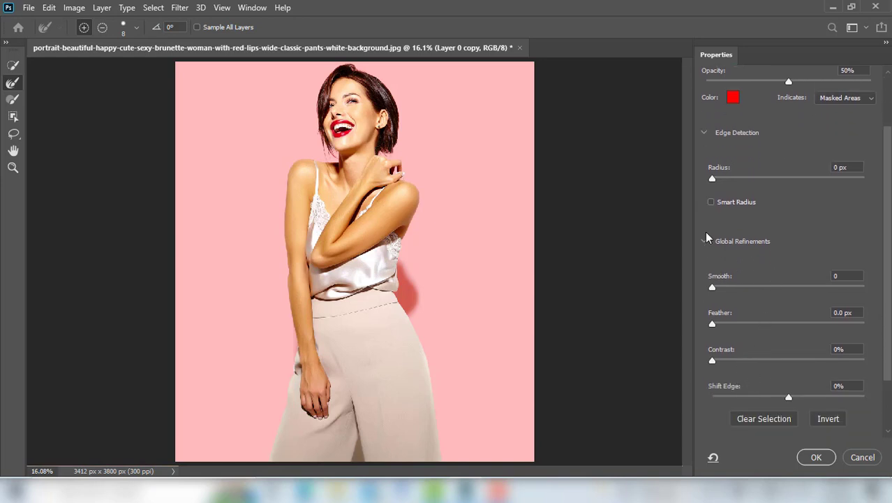
click(705, 242)
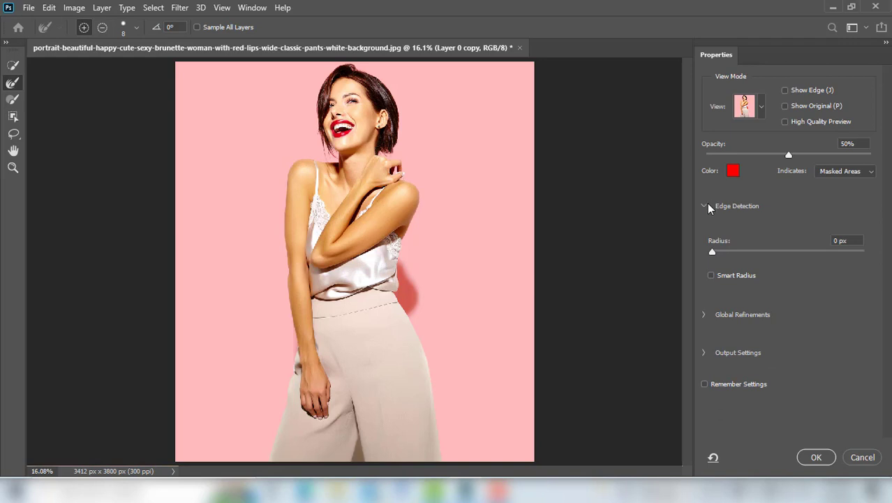
click(705, 206)
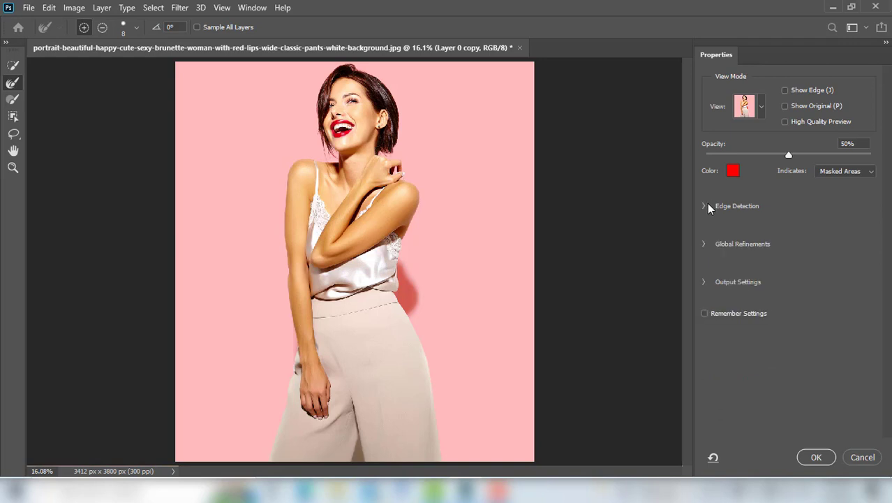
click(704, 245)
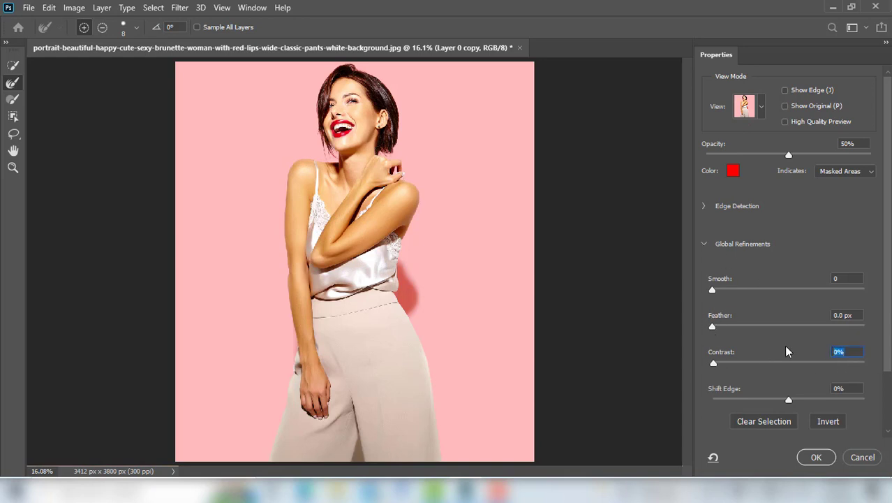
scroll(786, 360, down, 3)
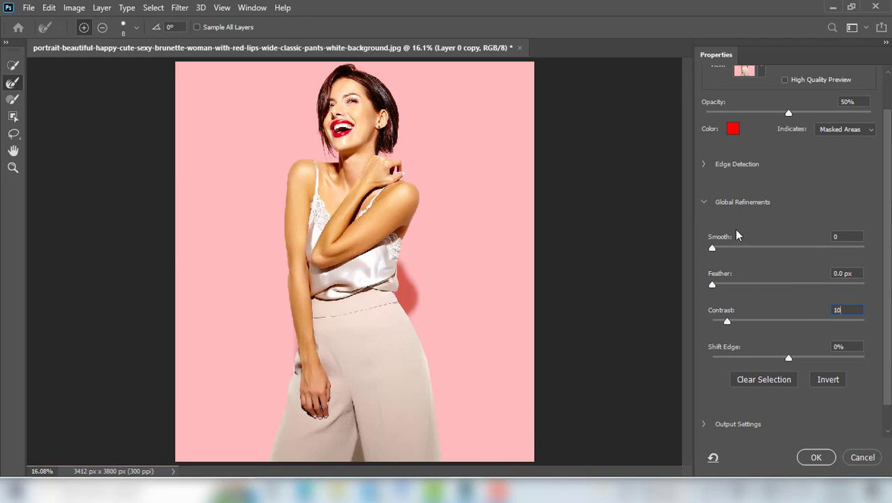
click(705, 203)
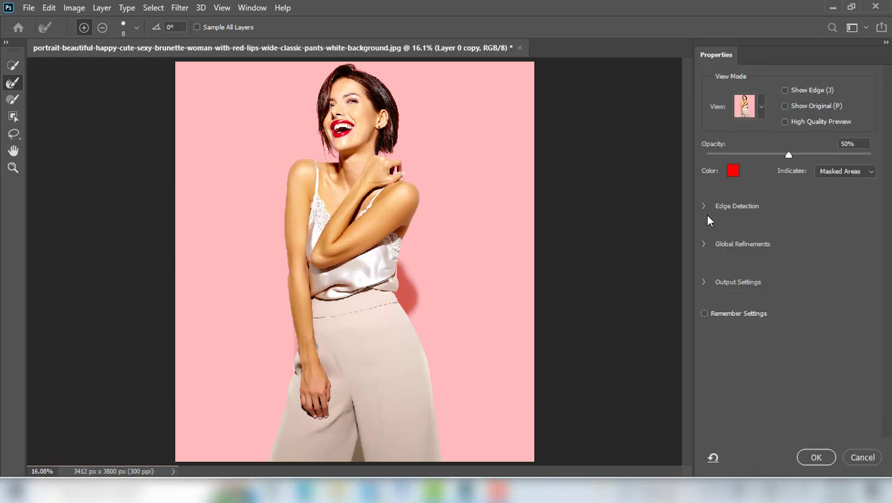
Turn on Decontaminate Colors, set the output to New Layer and apply the refined selection.
click(703, 282)
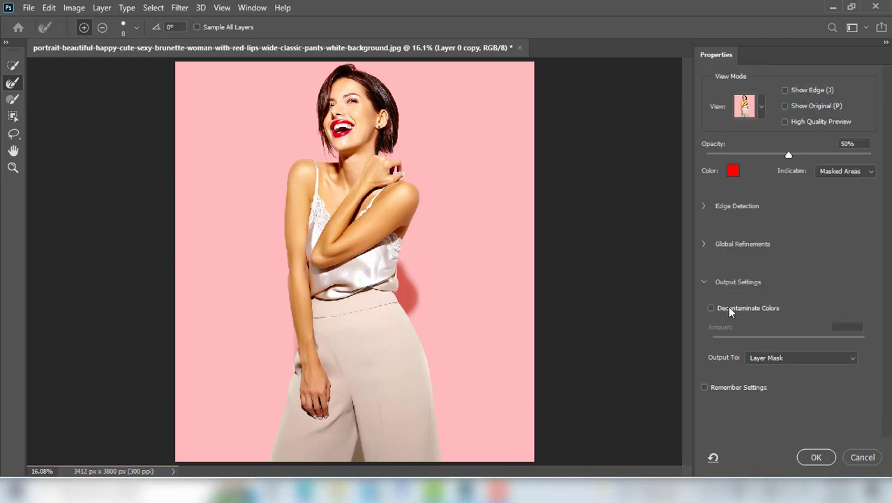
click(711, 309)
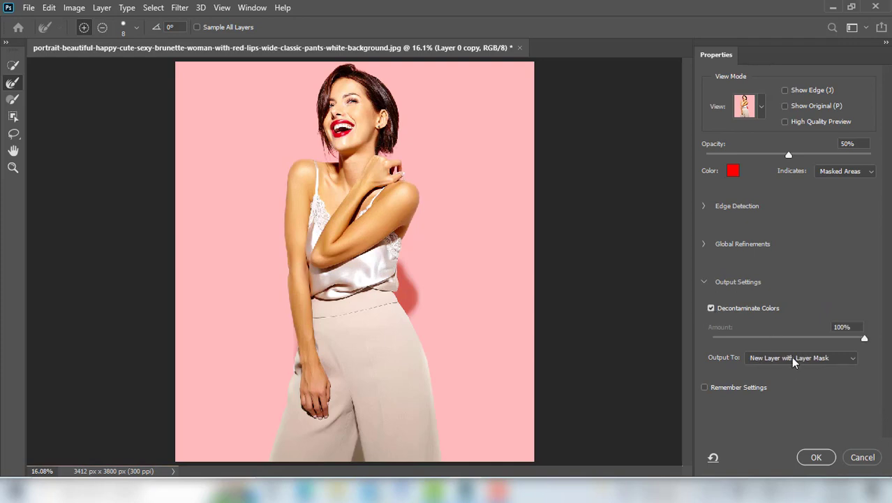
click(791, 356)
click(784, 387)
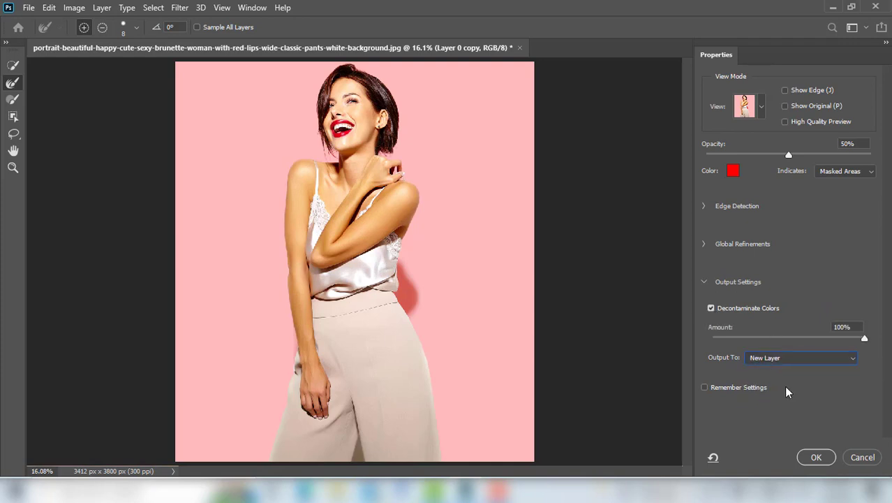
click(810, 455)
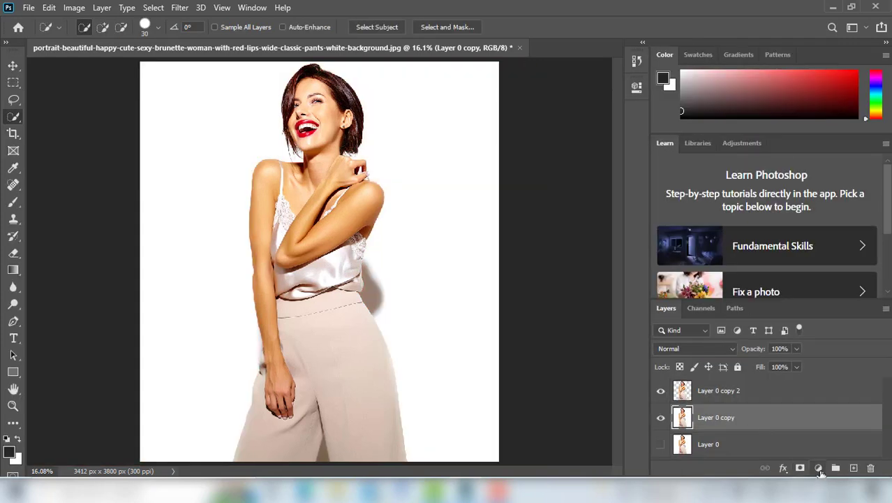
Add a Solid Color fill layer in blue #18a2c4 directly above Layer 0 copy, behind the cut-out woman.
click(818, 467)
click(804, 240)
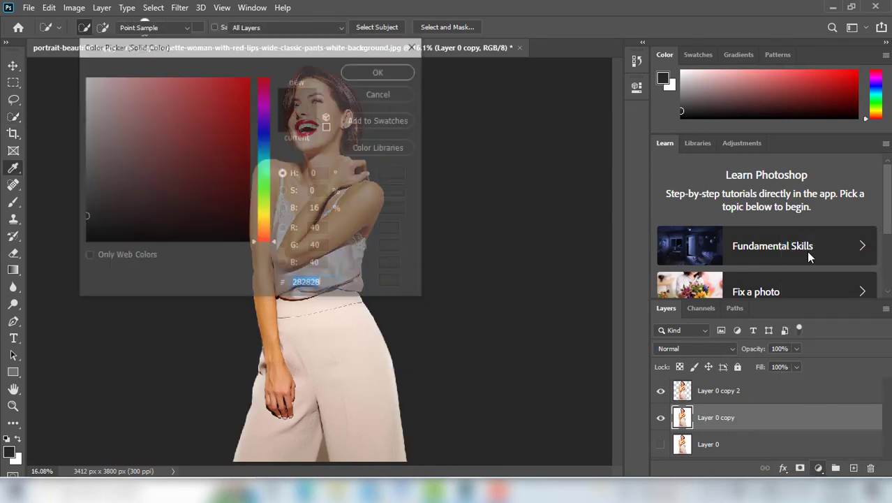
drag(271, 51, 688, 69)
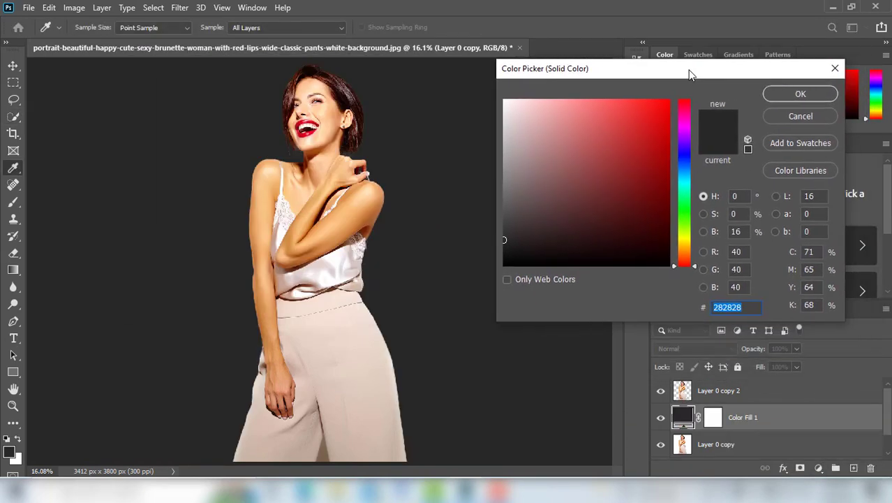
mouse_move(631, 157)
mouse_down()
mouse_move(641, 119)
mouse_move(662, 119)
mouse_move(551, 94)
mouse_move(551, 158)
mouse_move(621, 111)
mouse_move(649, 138)
mouse_move(654, 173)
mouse_move(684, 150)
mouse_move(683, 177)
mouse_up()
click(651, 136)
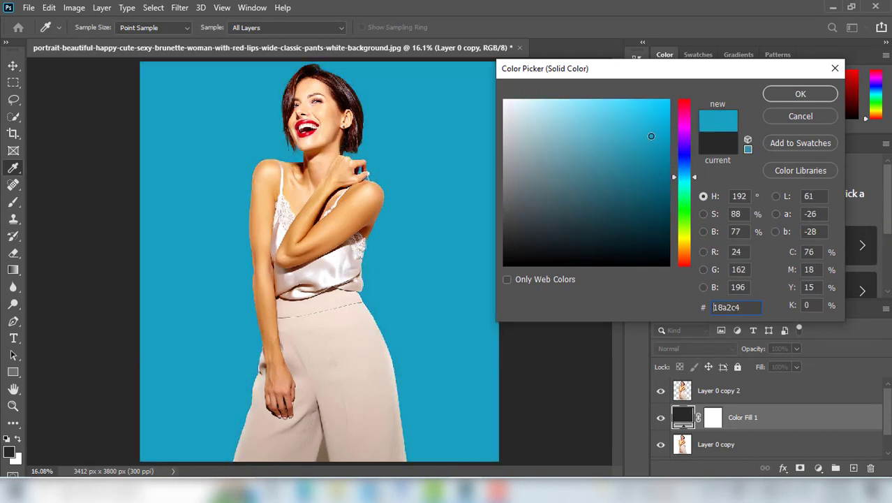
click(800, 94)
View the cut-out woman on the blue background in full-screen mode.
key(w)
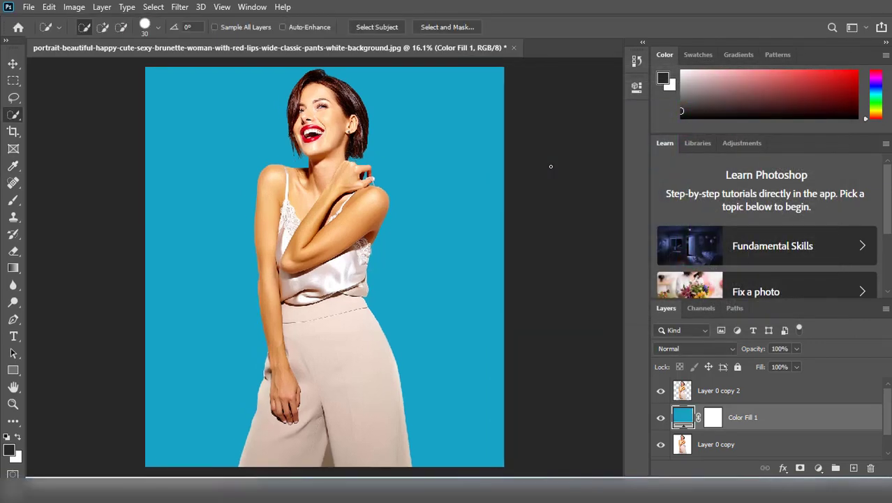
key(f)
key(f)
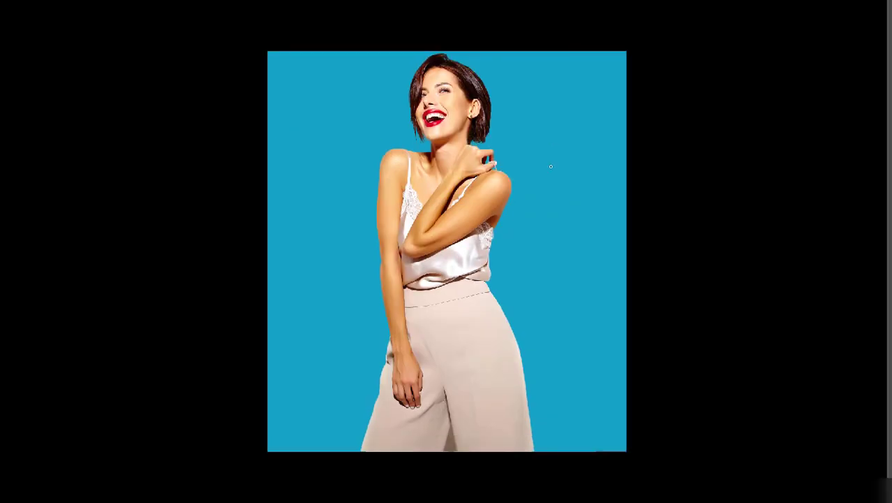